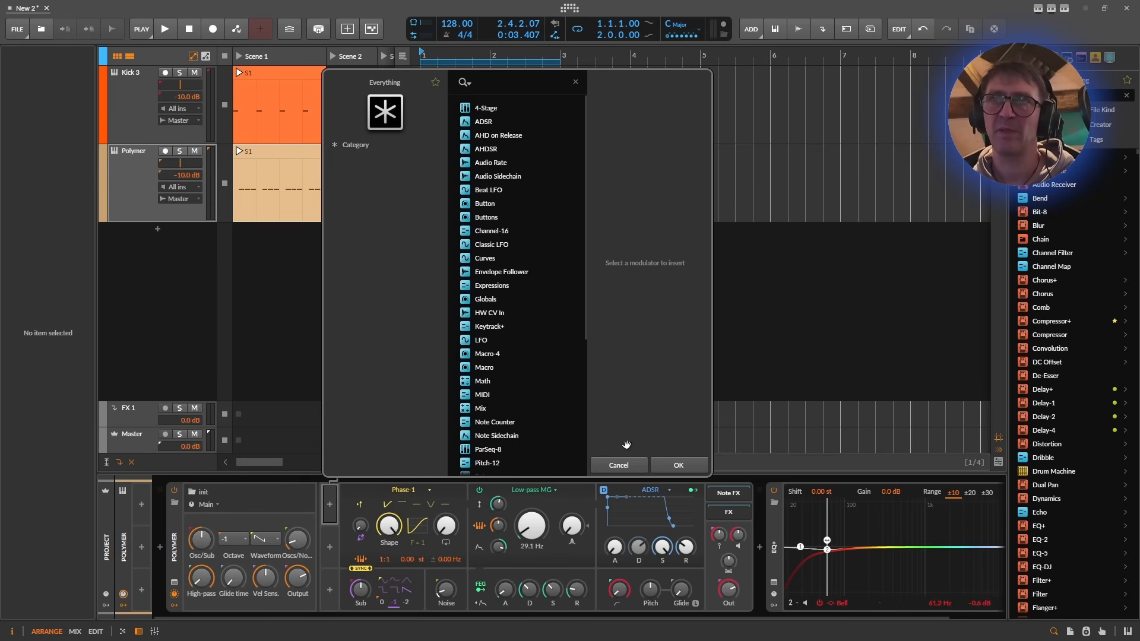
Add an Audio Sidechain modulator to the Polymer device itself.
click(619, 464)
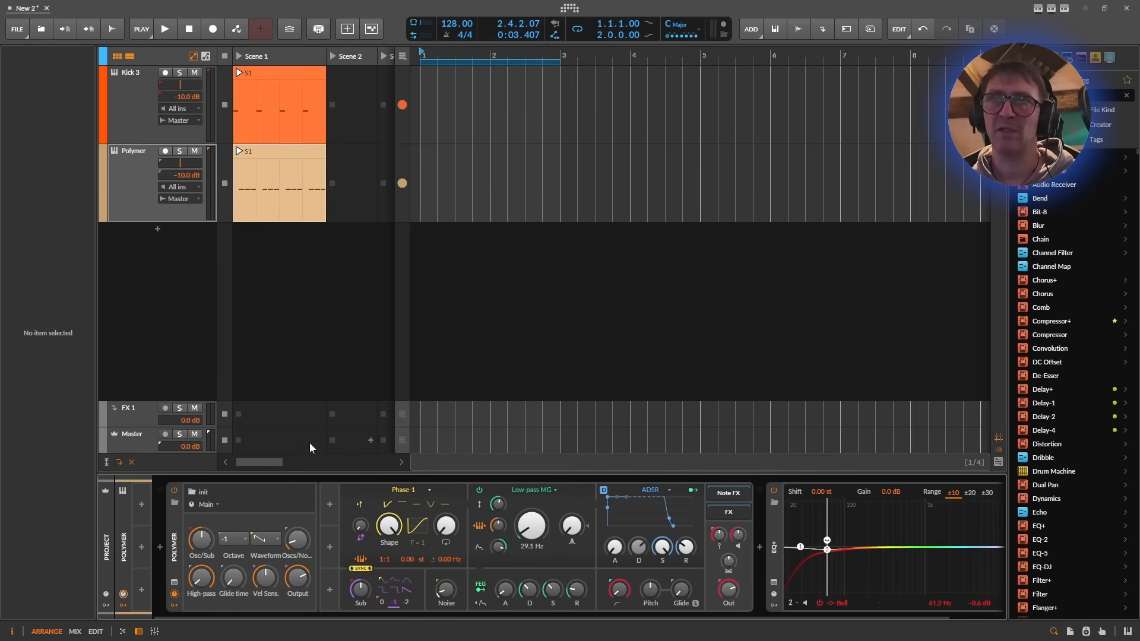
click(329, 503)
text(audio)
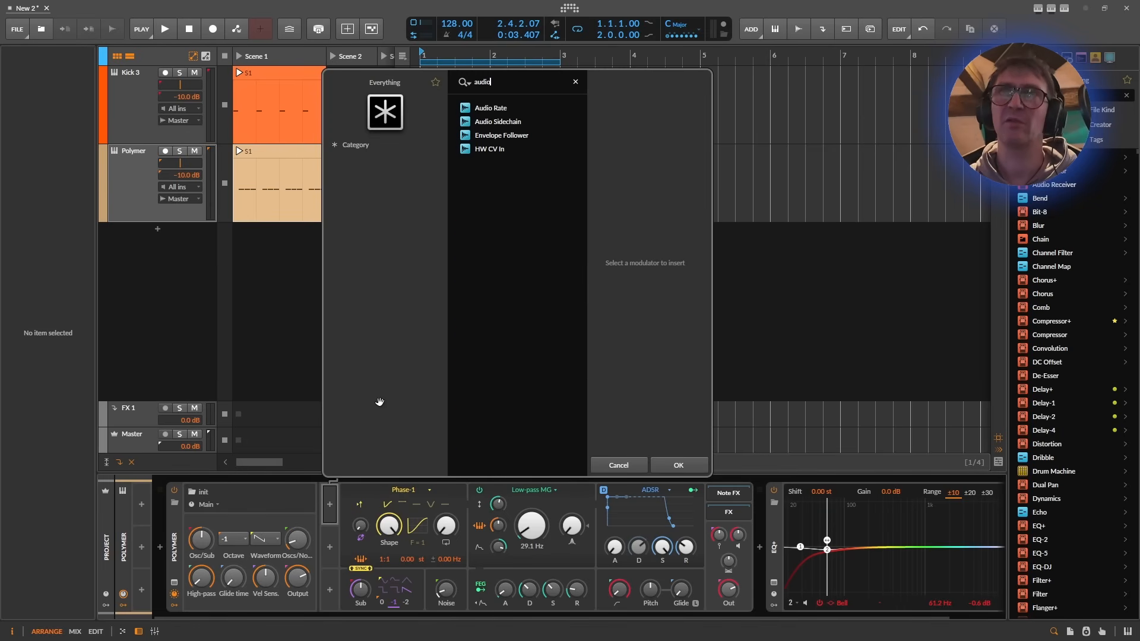
click(498, 122)
click(678, 465)
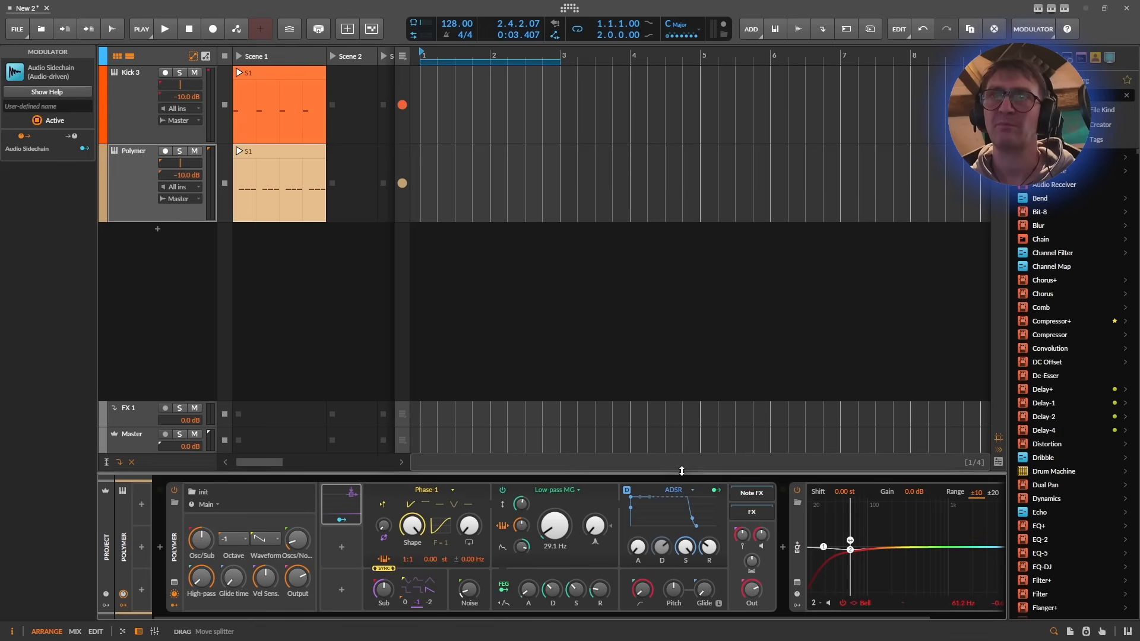
Set the device-level Audio Sidechain's source to Kick 3 (PRE) and try its modulation mapping mode before removing the modulator.
click(414, 503)
mouse_move(451, 551)
click(505, 545)
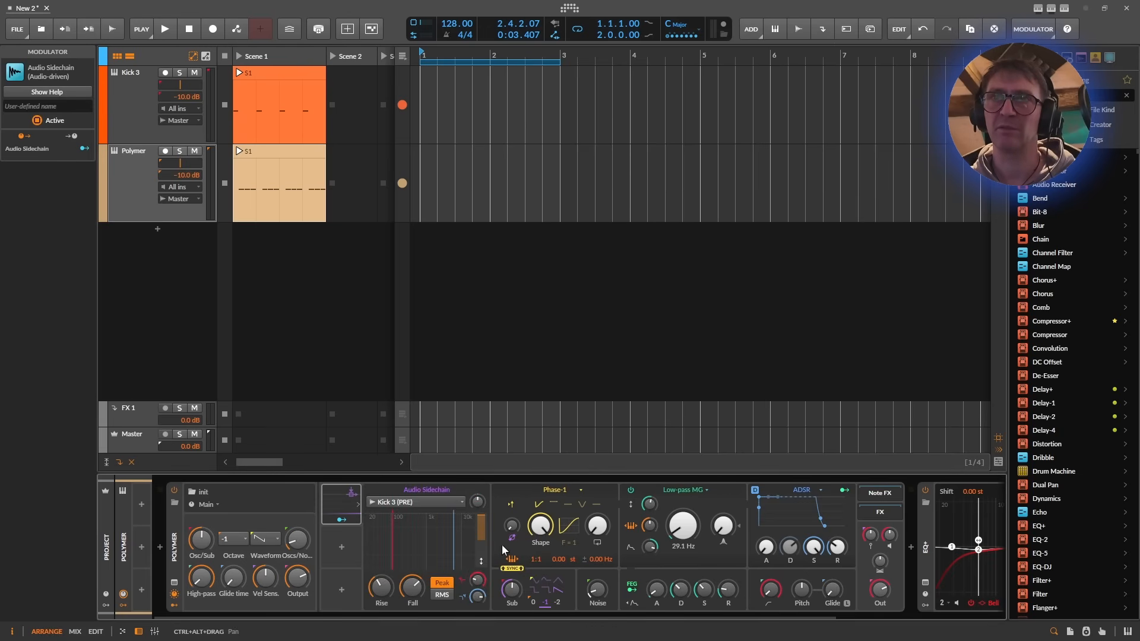
click(341, 520)
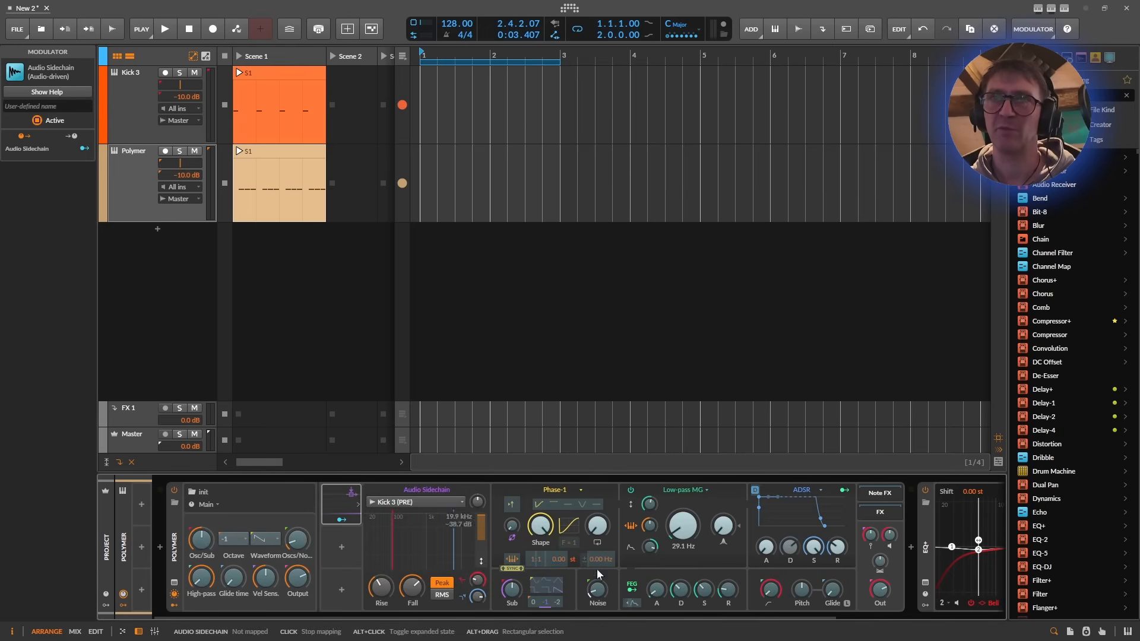
click(342, 523)
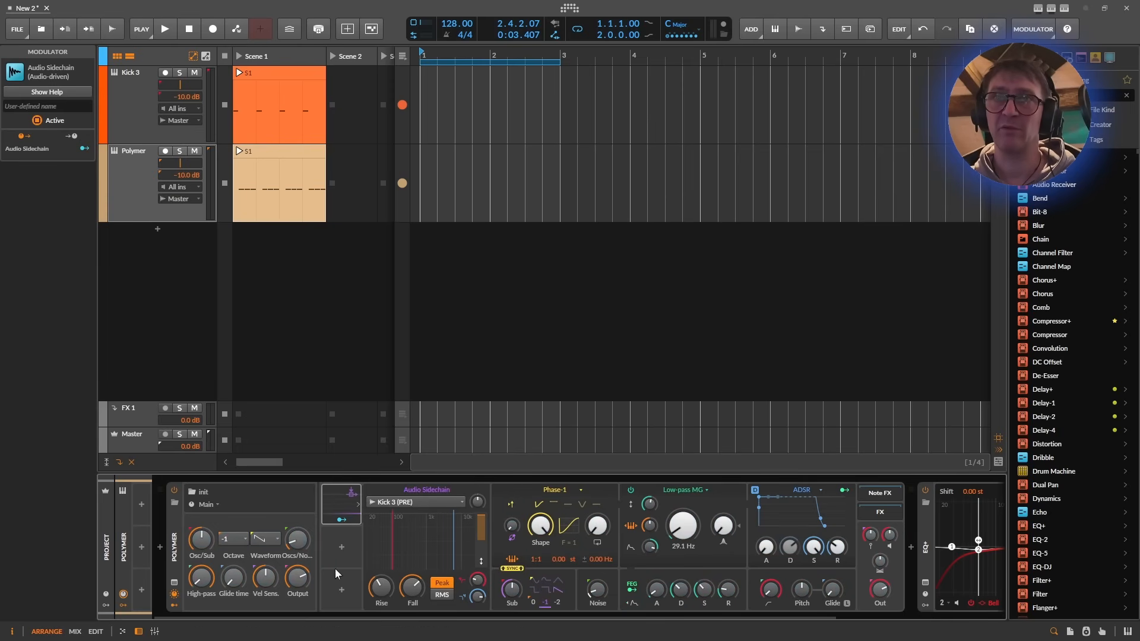
click(358, 512)
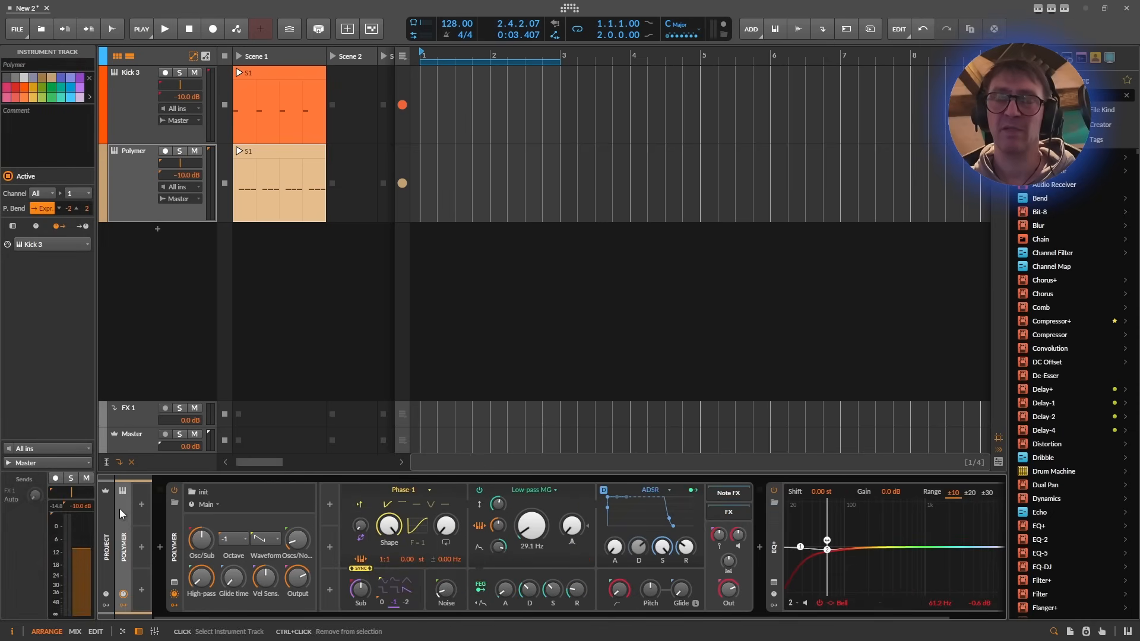
Add an Audio Sidechain modulator to the Polymer track's own modulator slots.
click(121, 599)
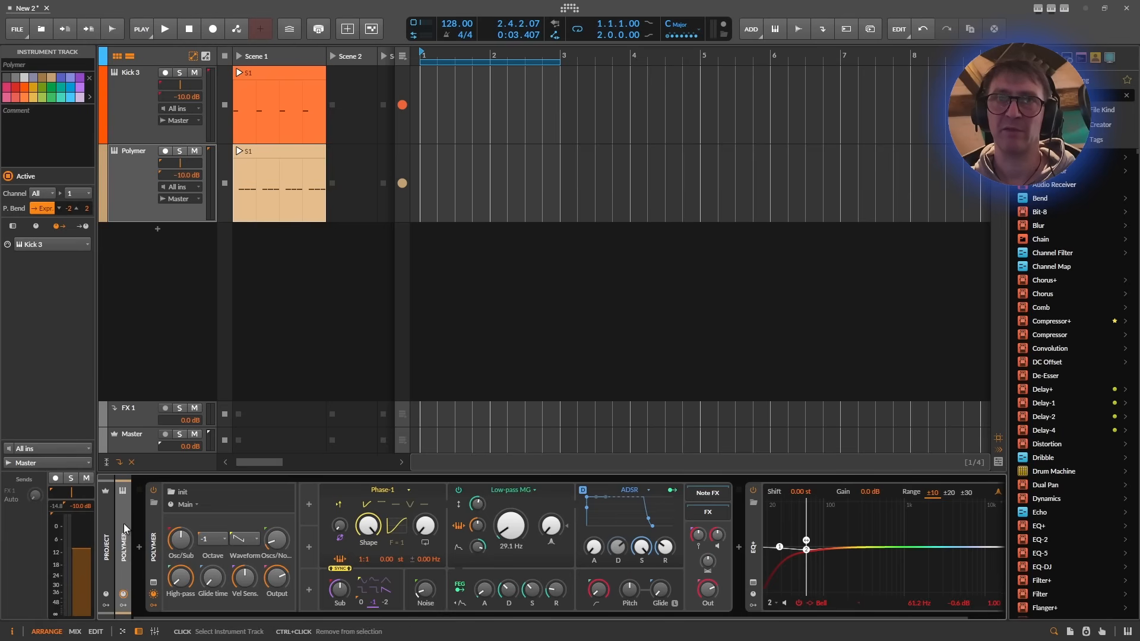
click(124, 604)
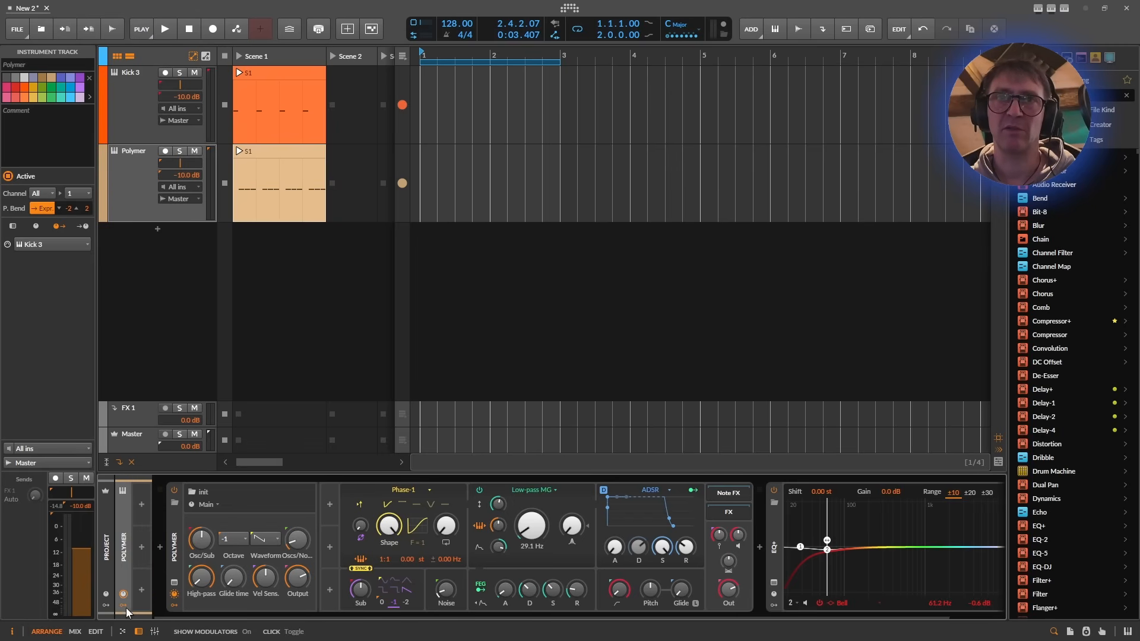
click(142, 505)
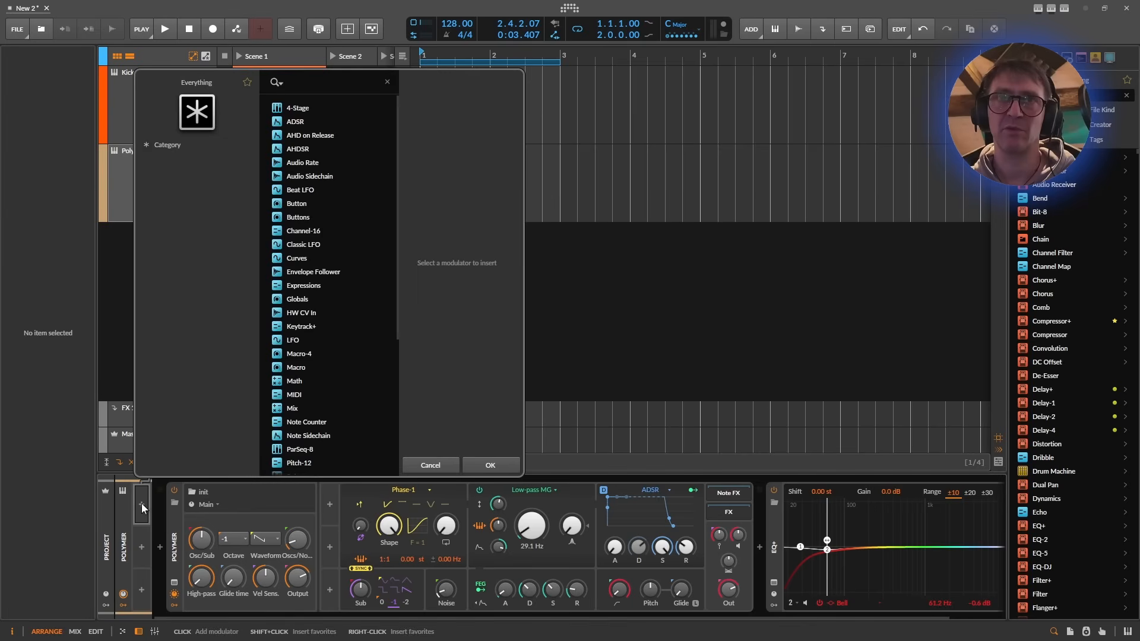
text(side)
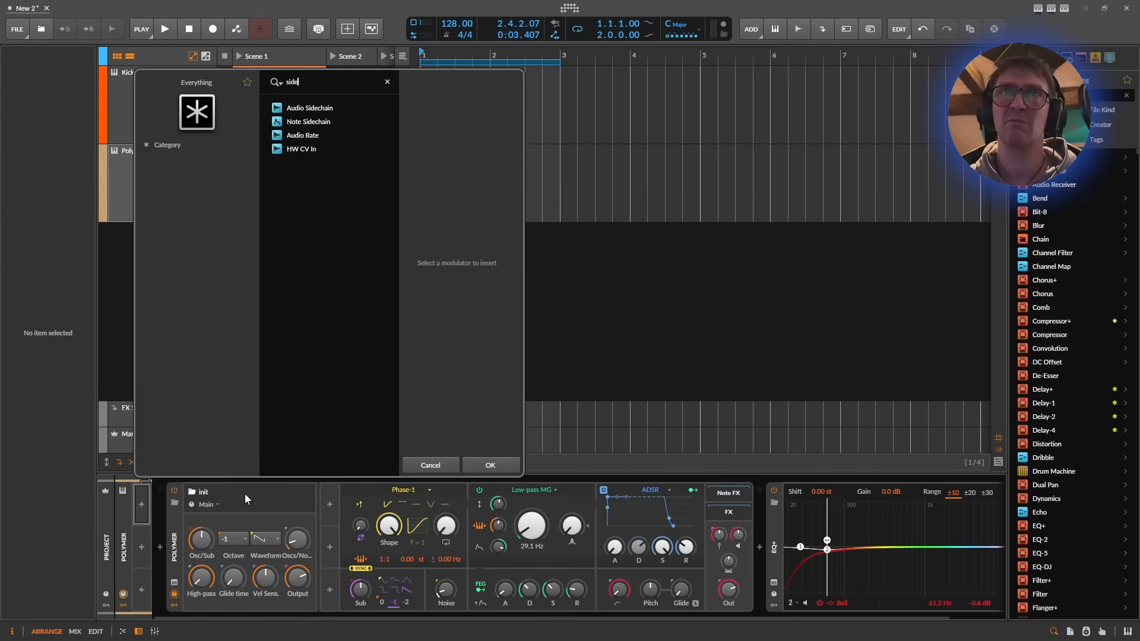
click(311, 108)
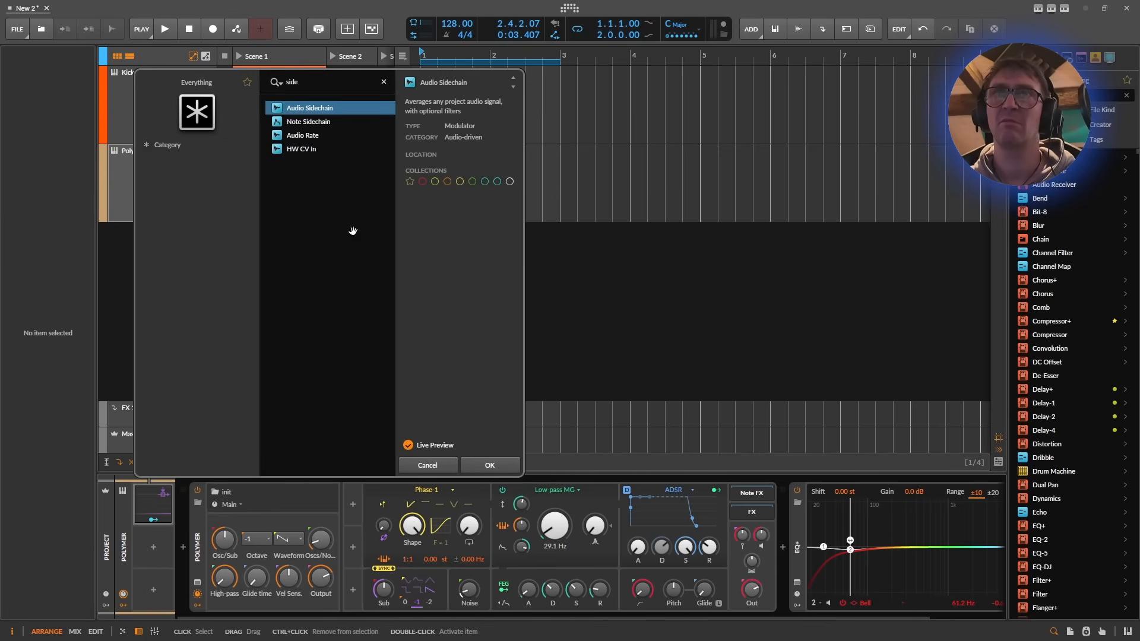
click(490, 465)
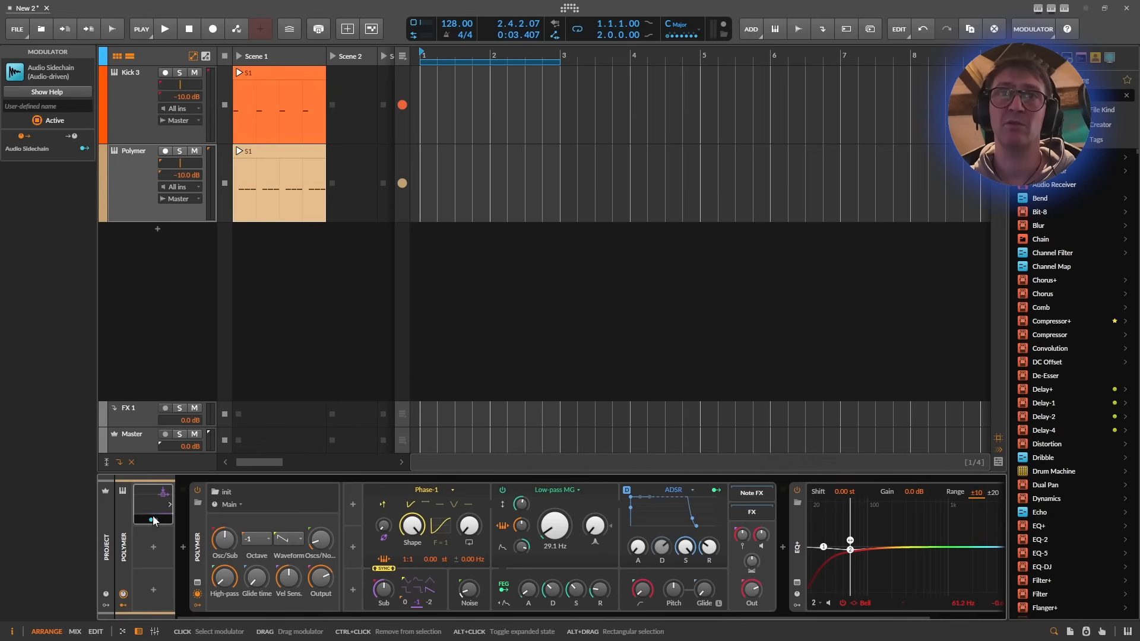
Expand the track-level Audio Sidechain and set its source to the pre-fader signal of Kick 3.
click(159, 503)
click(199, 503)
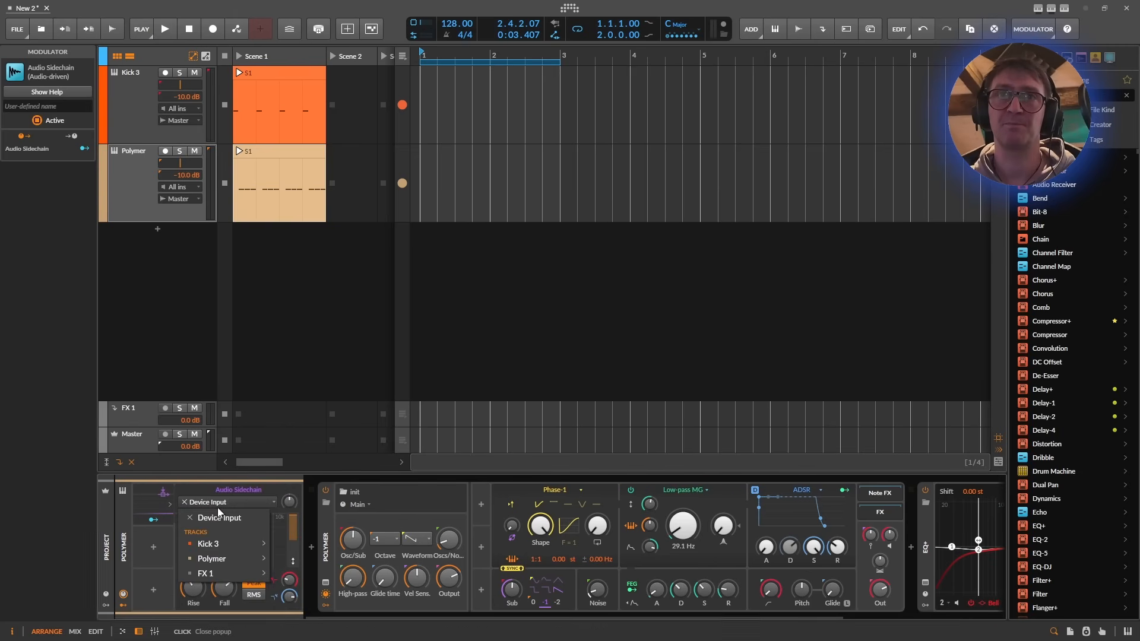
mouse_move(219, 549)
click(300, 542)
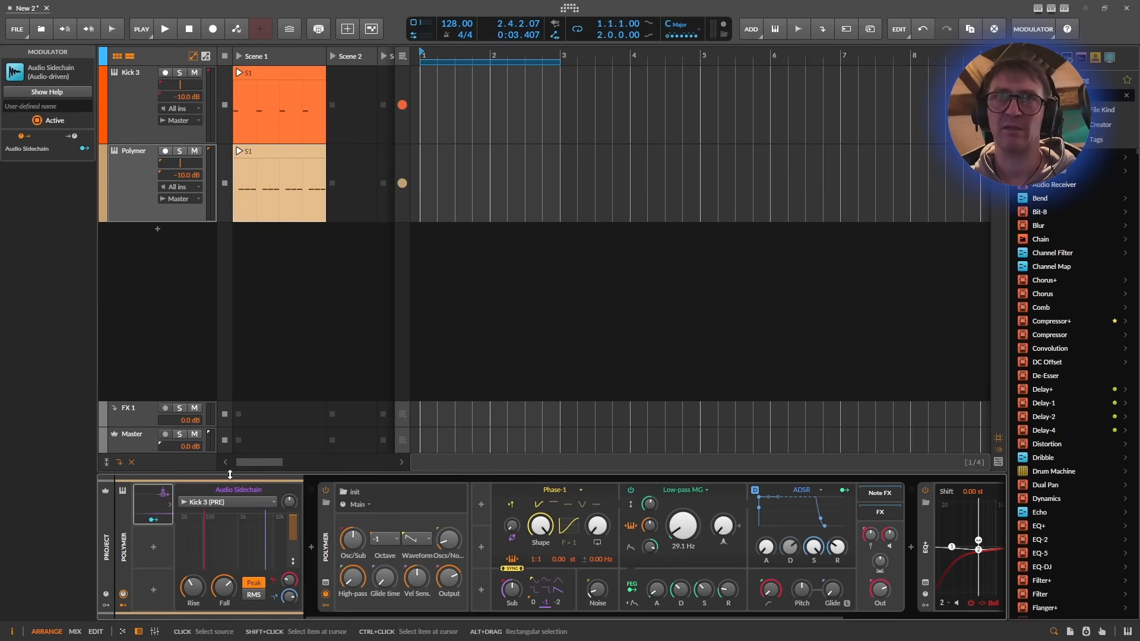
Set the Audio Sidechain's rise to 1/64 and its fall to 1/16.
ctrl+click(195, 608)
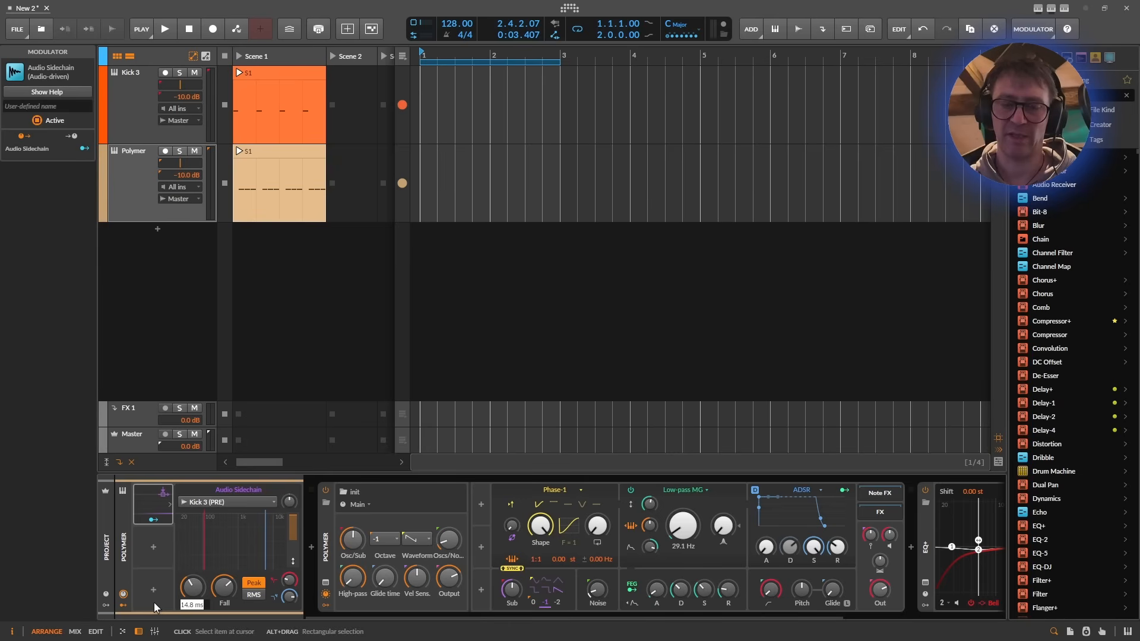
text(1)
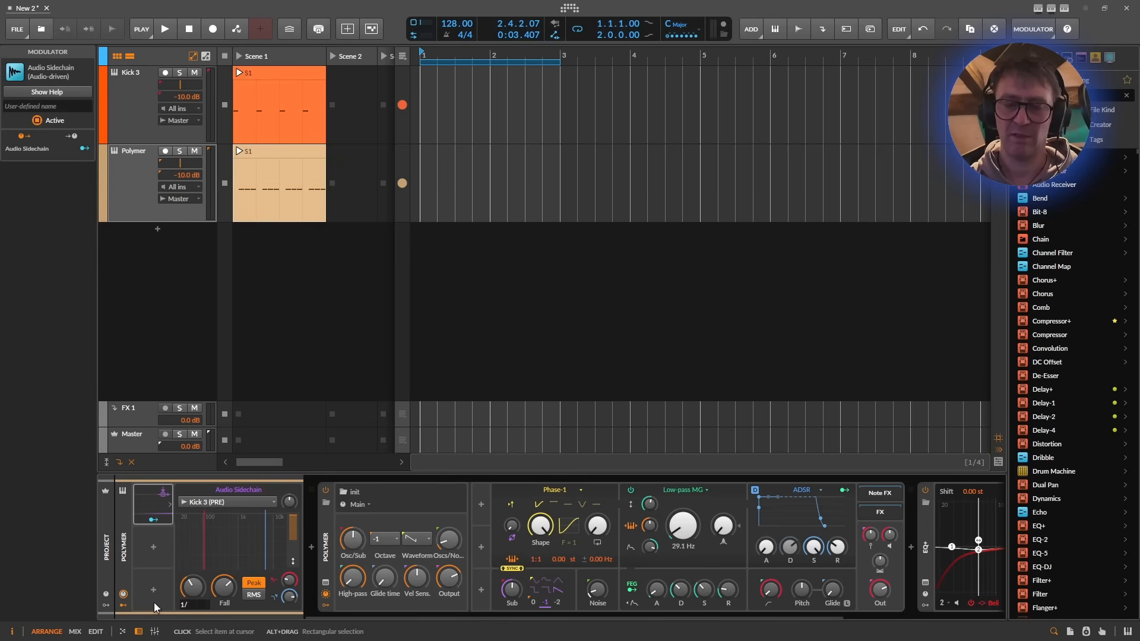
text(/64)
key(Return)
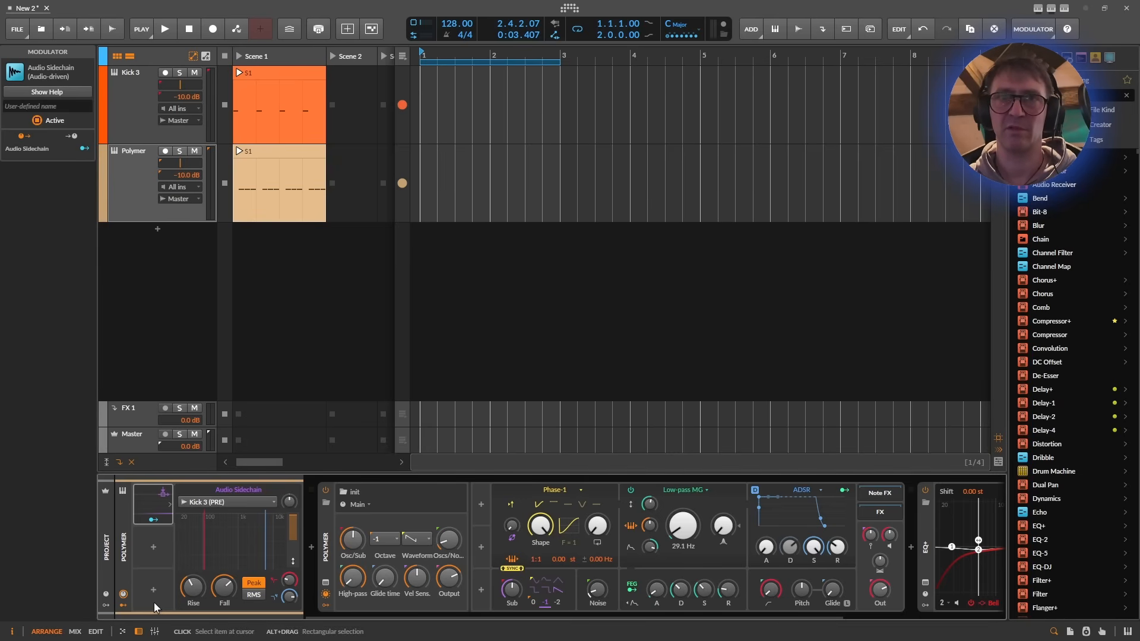
double_click(224, 604)
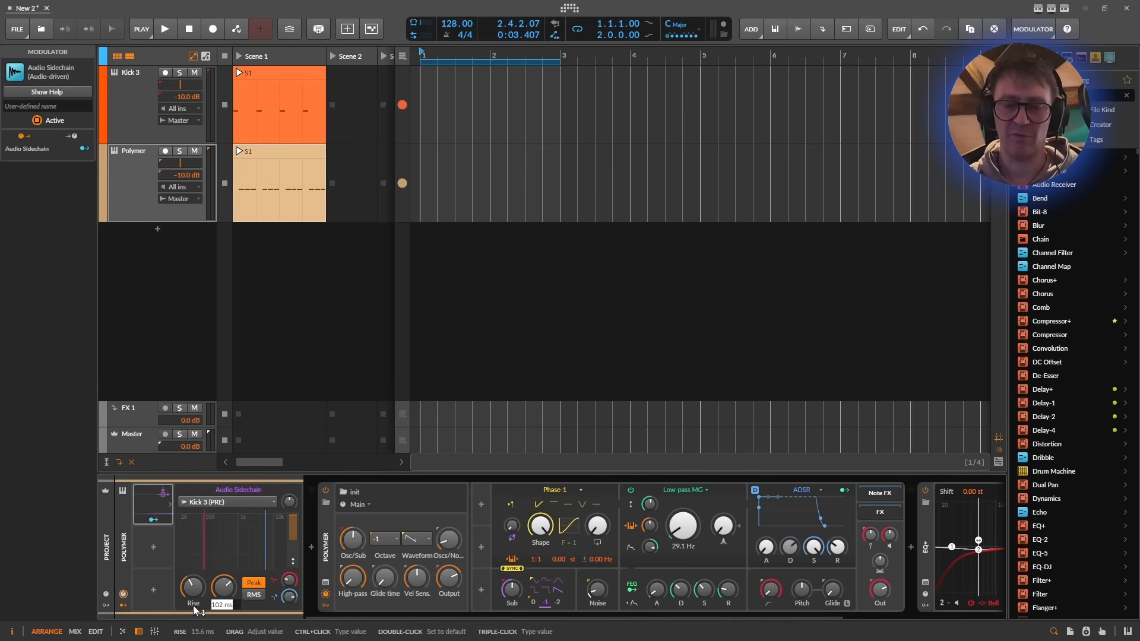
text(1/16)
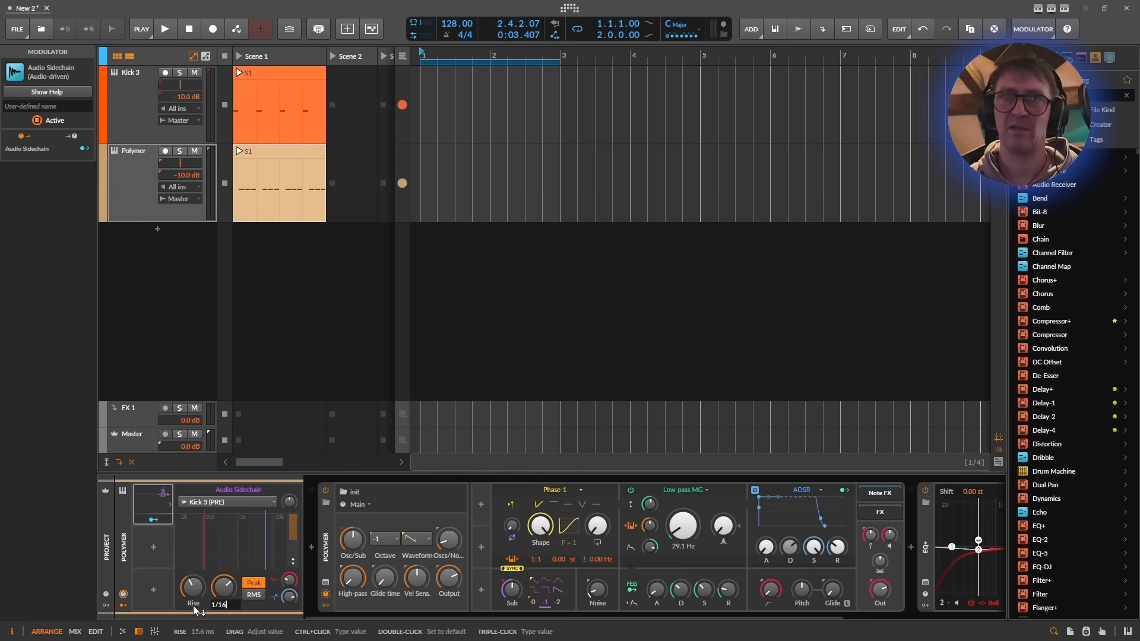
key(Return)
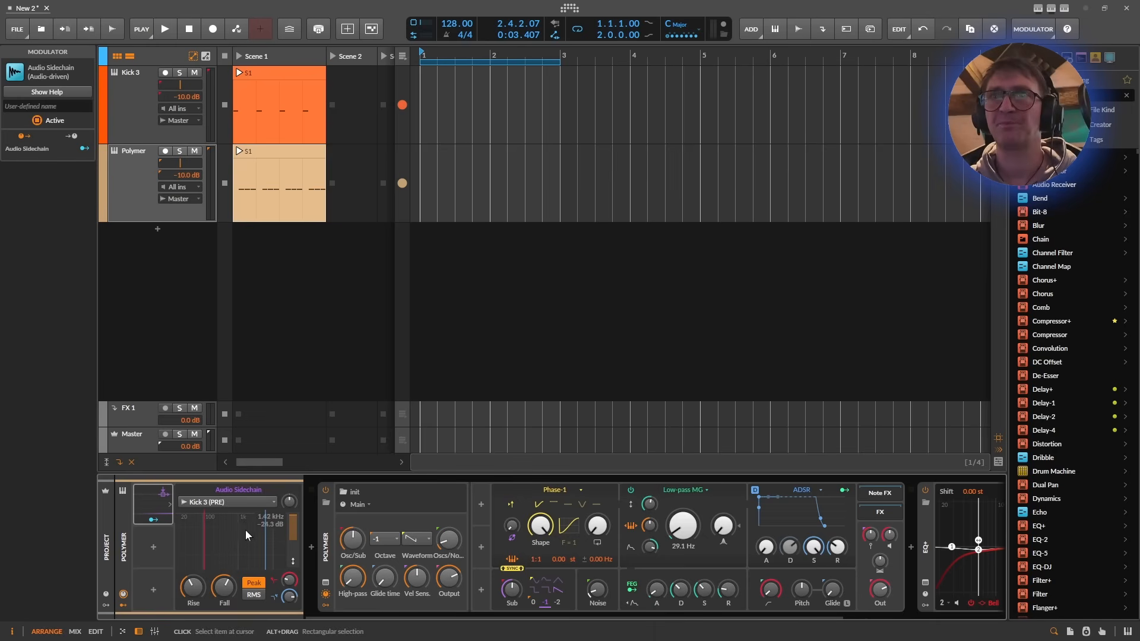
Map the track's Audio Sidechain to Polymer's output level with an amount of about -1.26 and start playback.
click(153, 520)
drag(882, 591, 886, 591)
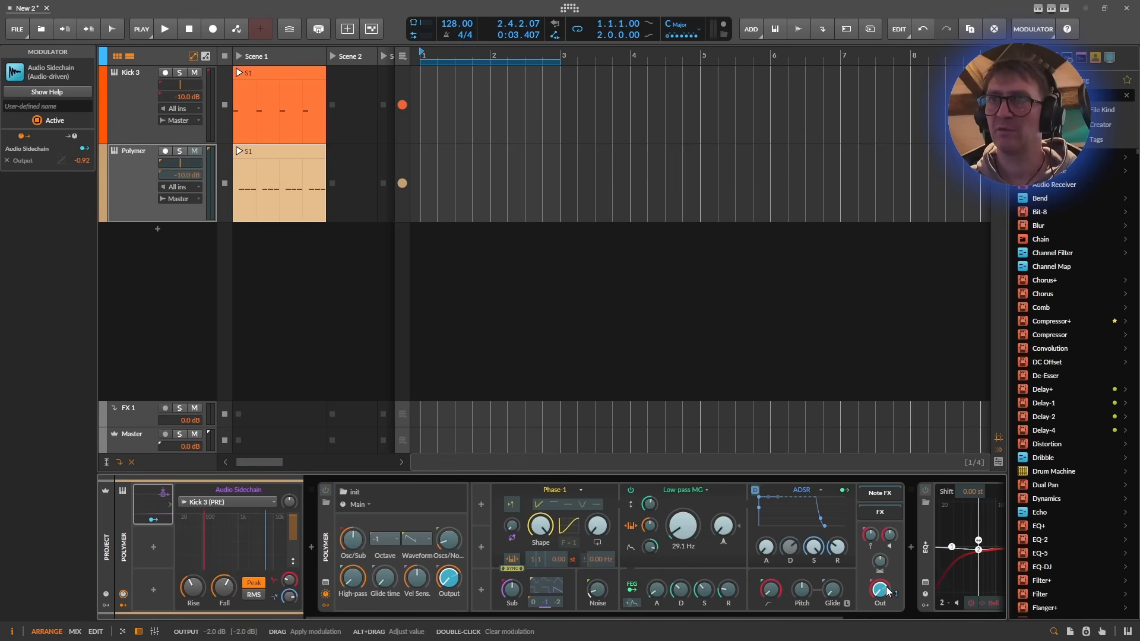
key(space)
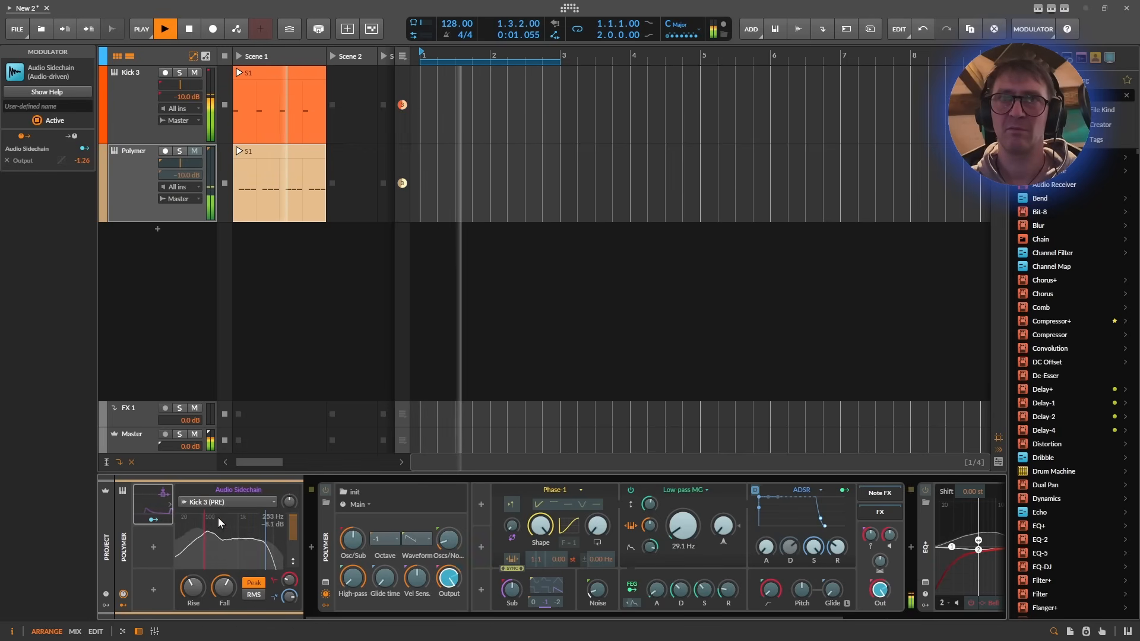
Raise the Audio Sidechain's input gain to about +10.3 dB during playback, then stop playback and leave mapping mode.
drag(289, 503, 289, 486)
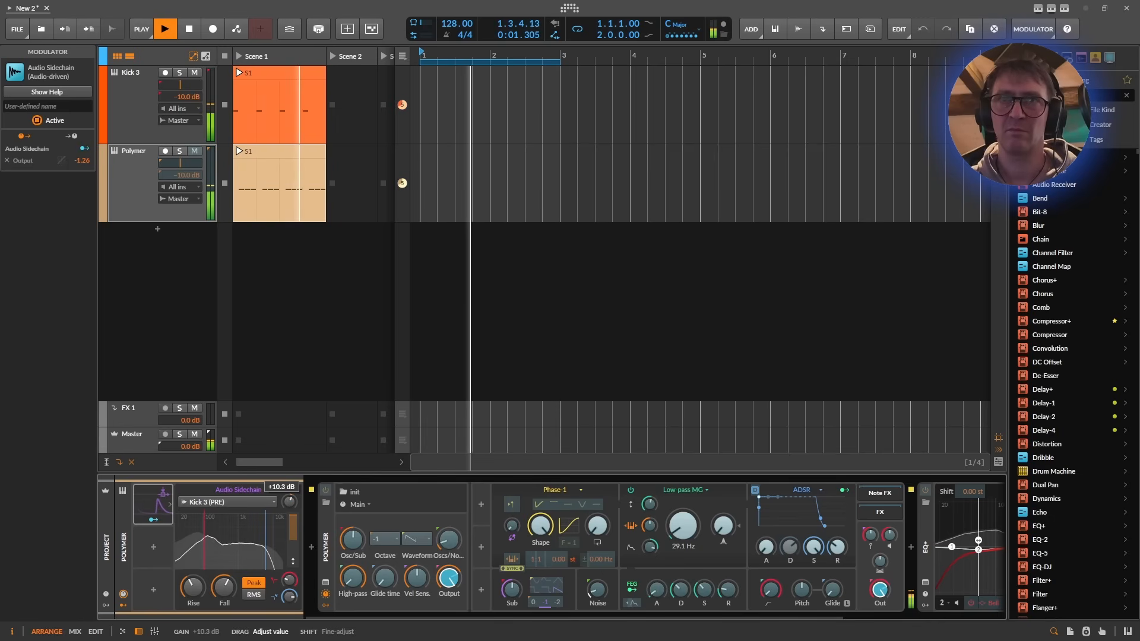
click(279, 517)
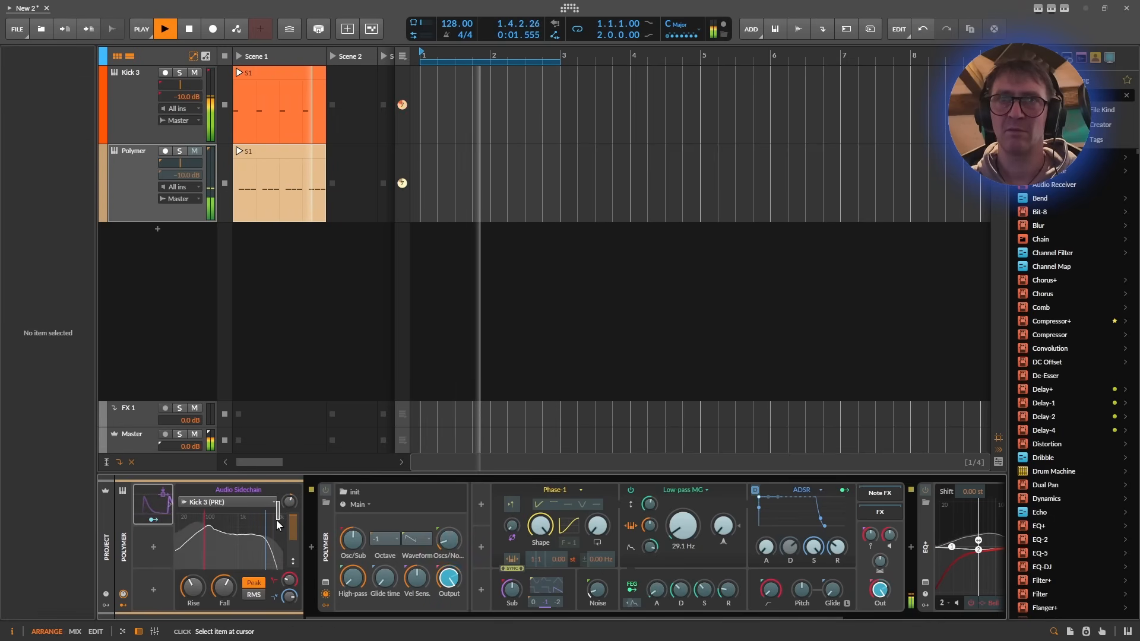
key(space)
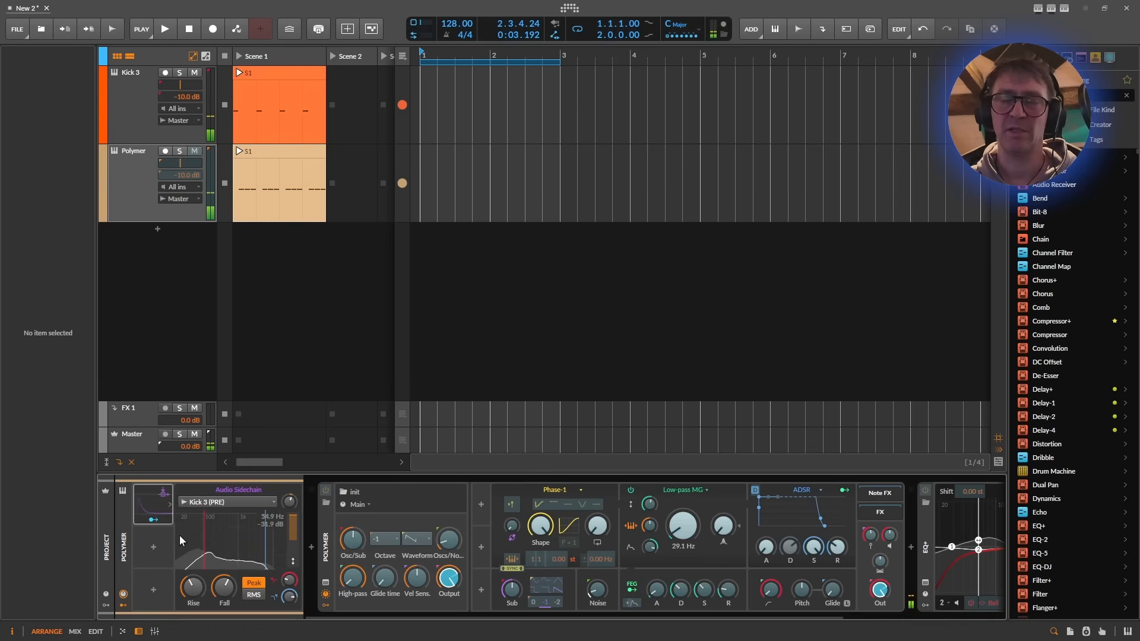
click(149, 521)
click(152, 520)
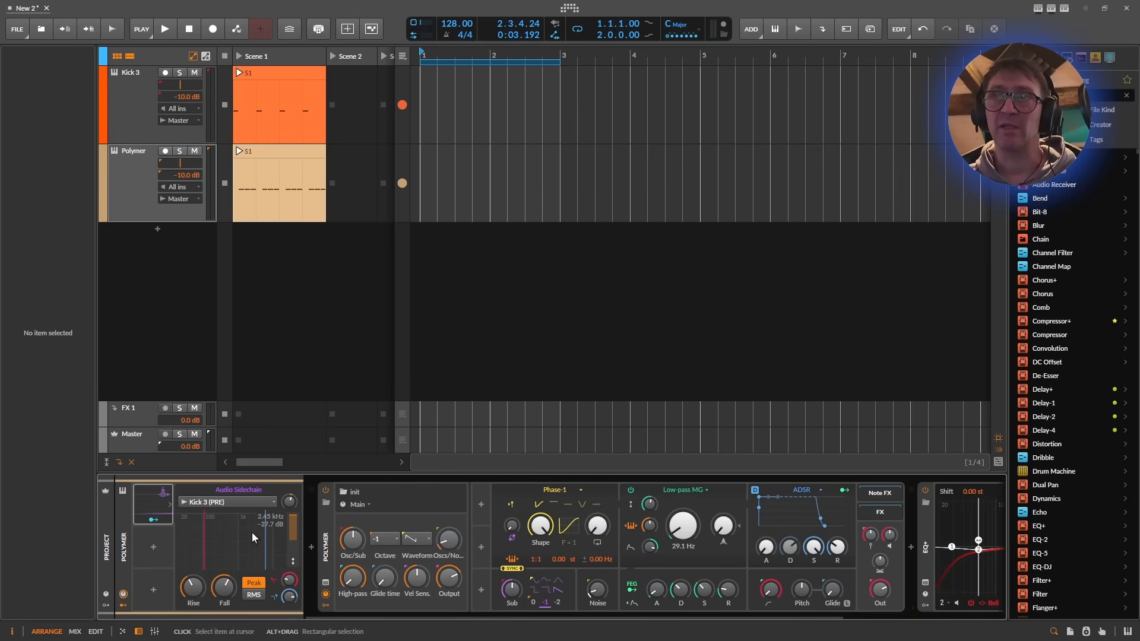
Set EQ+ band 2's gain to about -0.5 dB, map the Audio Sidechain to it by about -16 dB, and audition the ducking.
scroll(423, 556, down, 3)
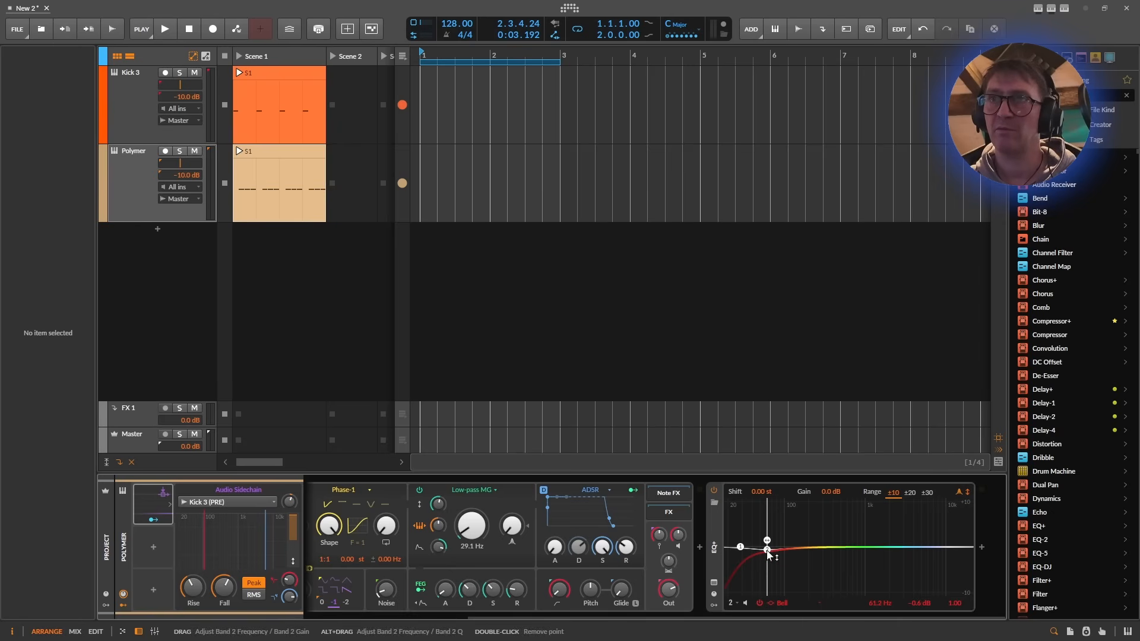
drag(768, 553, 770, 555)
click(159, 522)
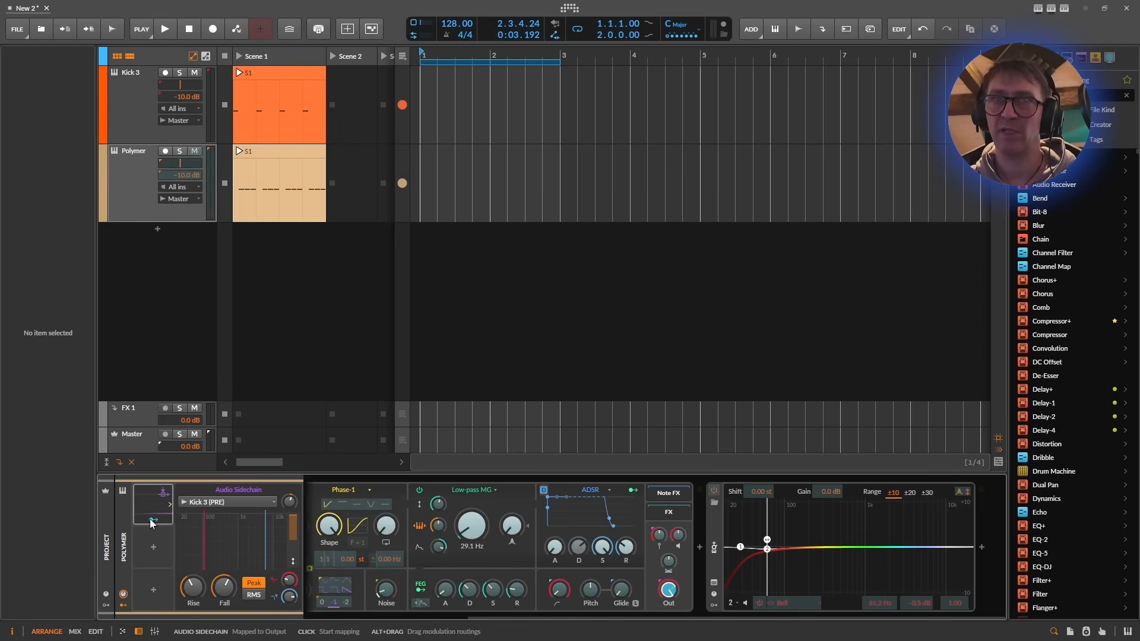
drag(915, 604, 914, 614)
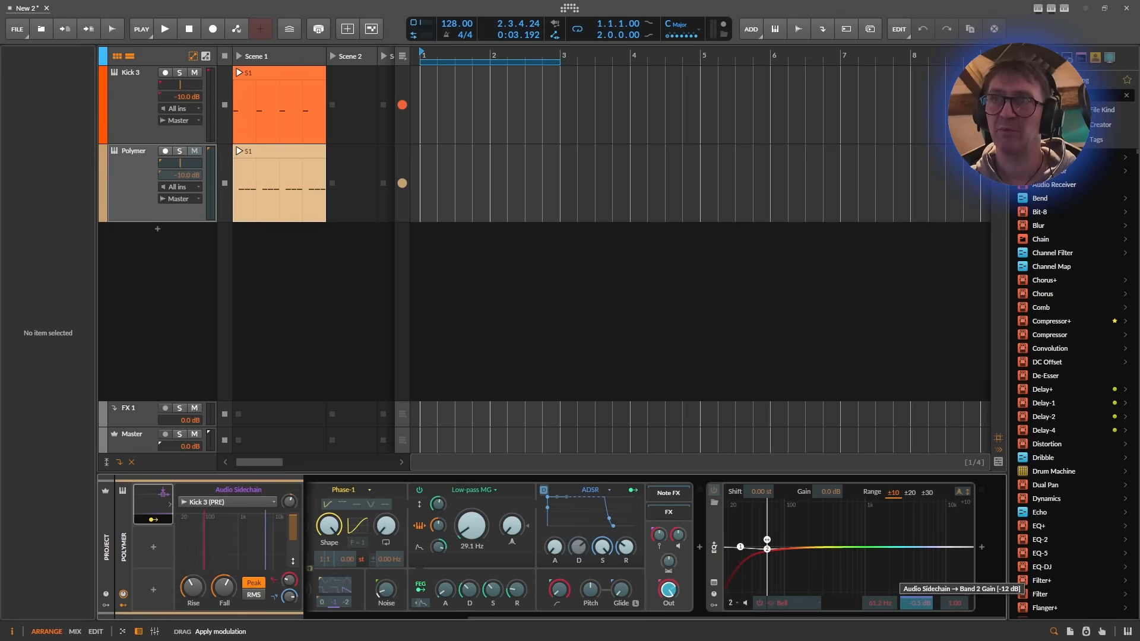
key(space)
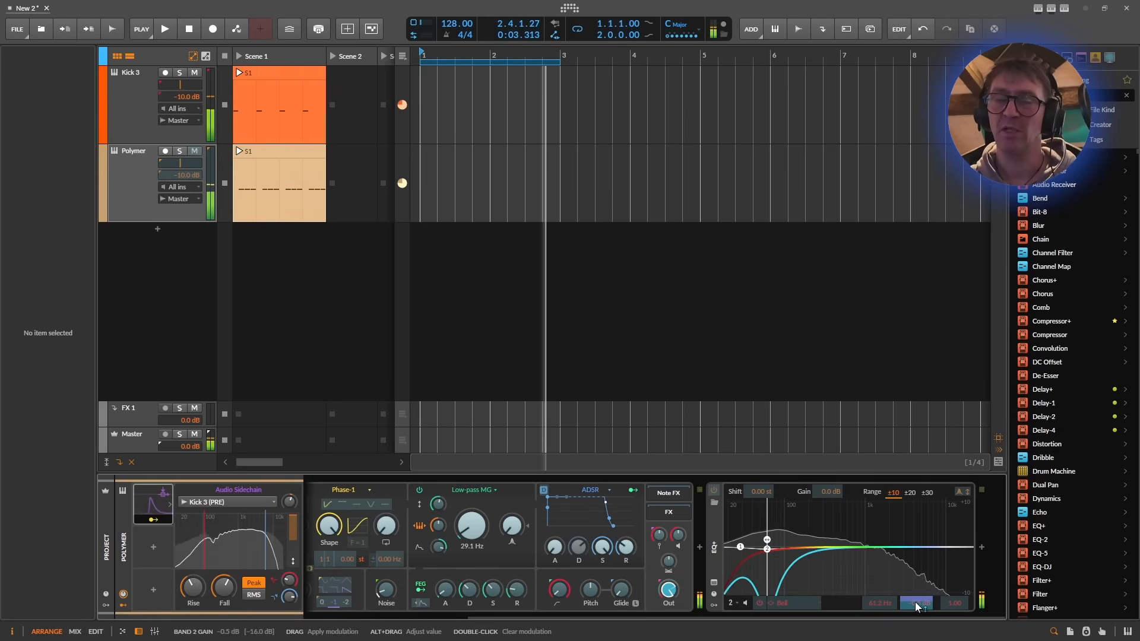
key(space)
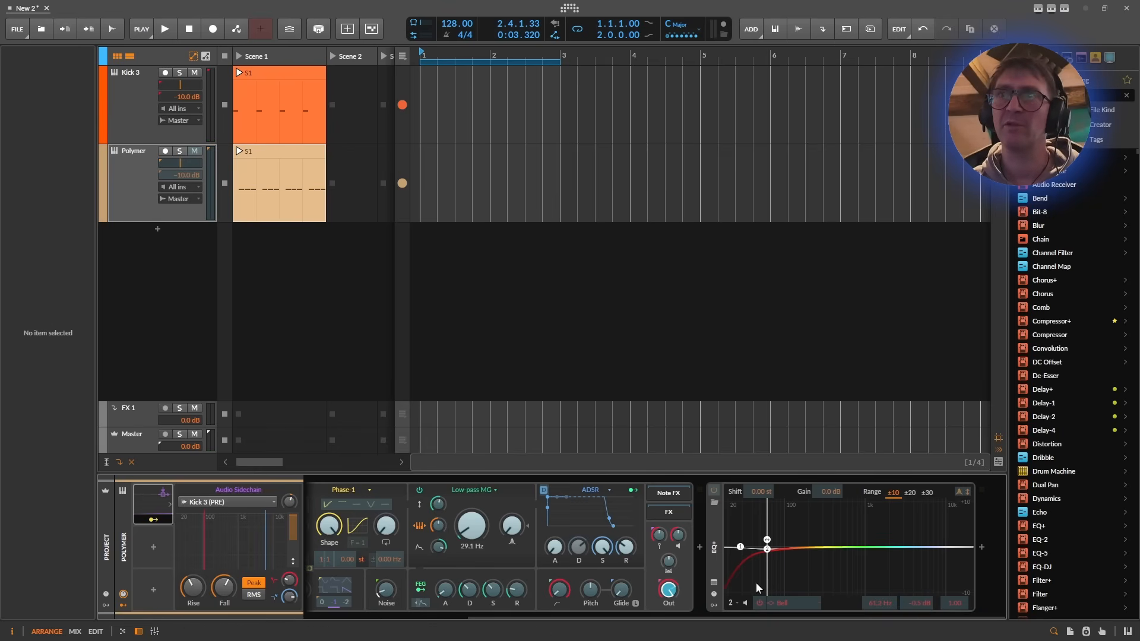
Briefly show the EQ+ device's own modulator slots, hide them again and leave modulation mapping mode.
click(714, 605)
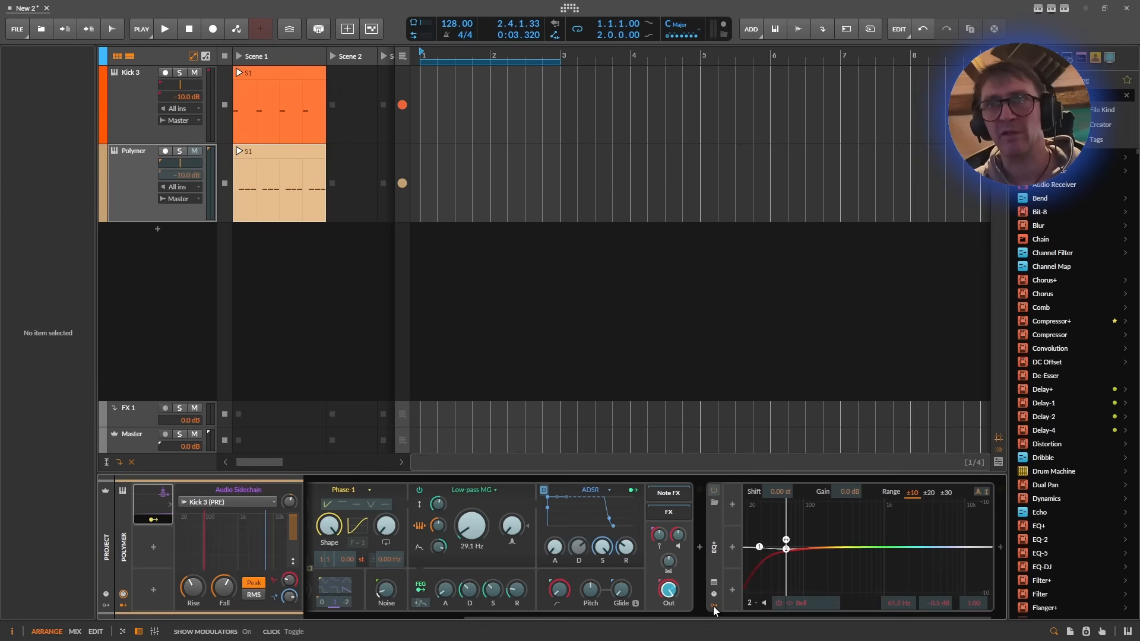
click(714, 606)
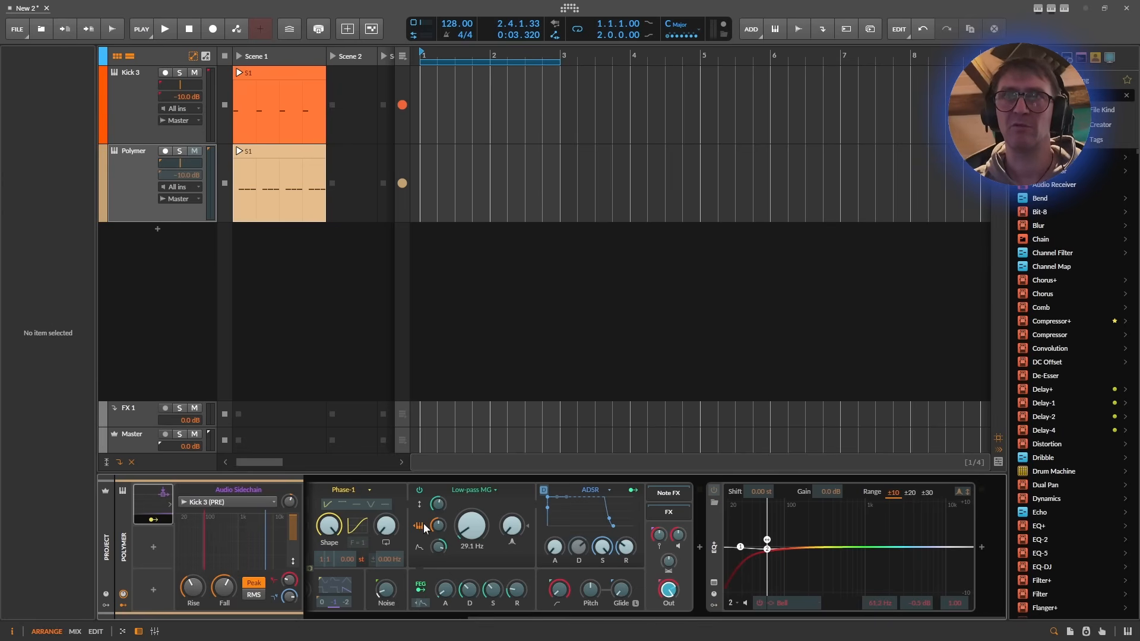
click(159, 522)
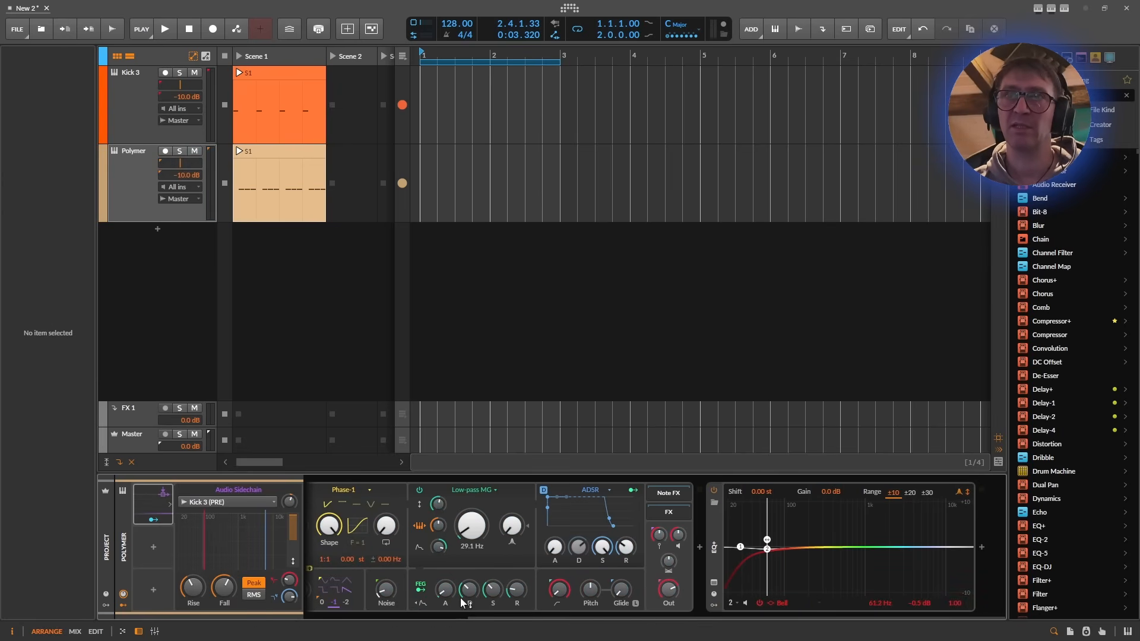
Replace the Polymer track's Audio Sidechain modulator with a Segments modulator and briefly play back the loop.
right_click(154, 501)
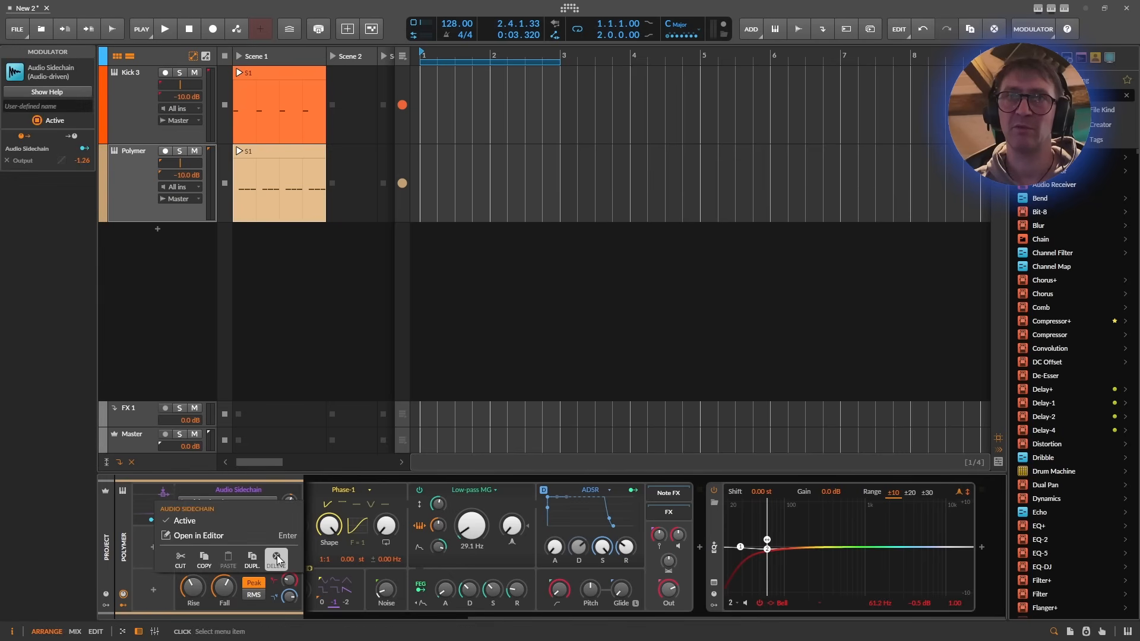
click(277, 558)
click(142, 505)
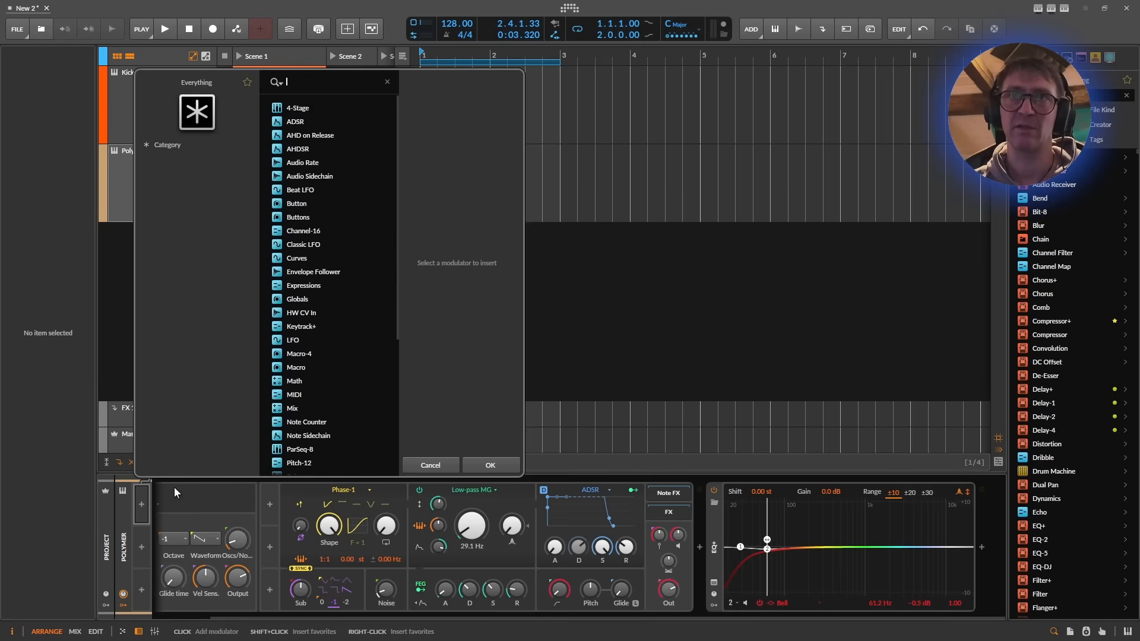
text(seg)
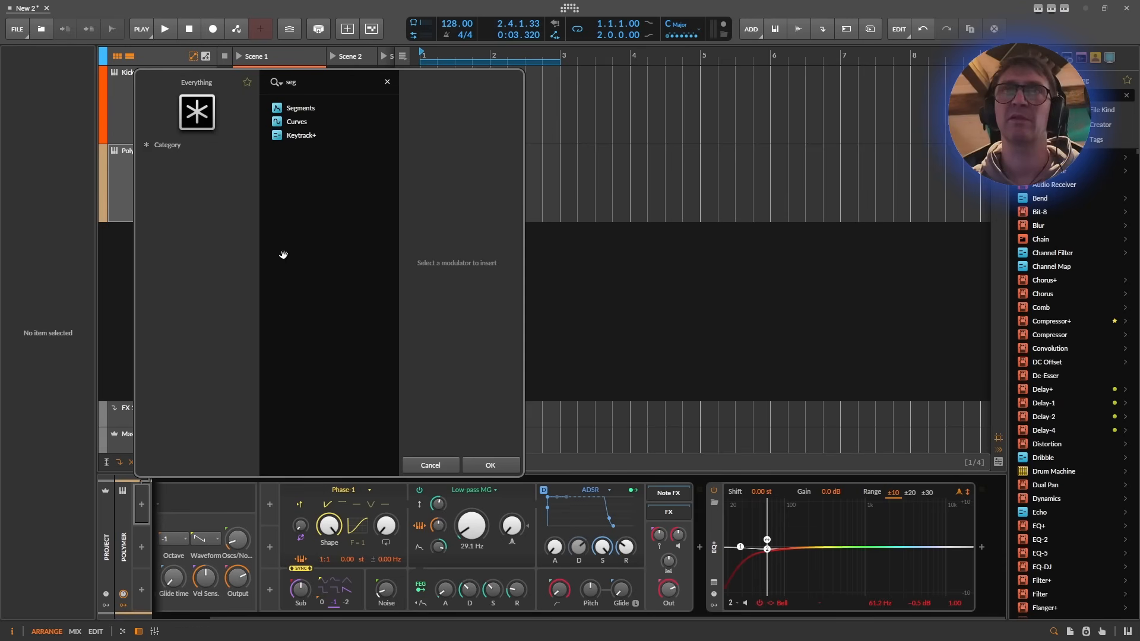
double_click(308, 108)
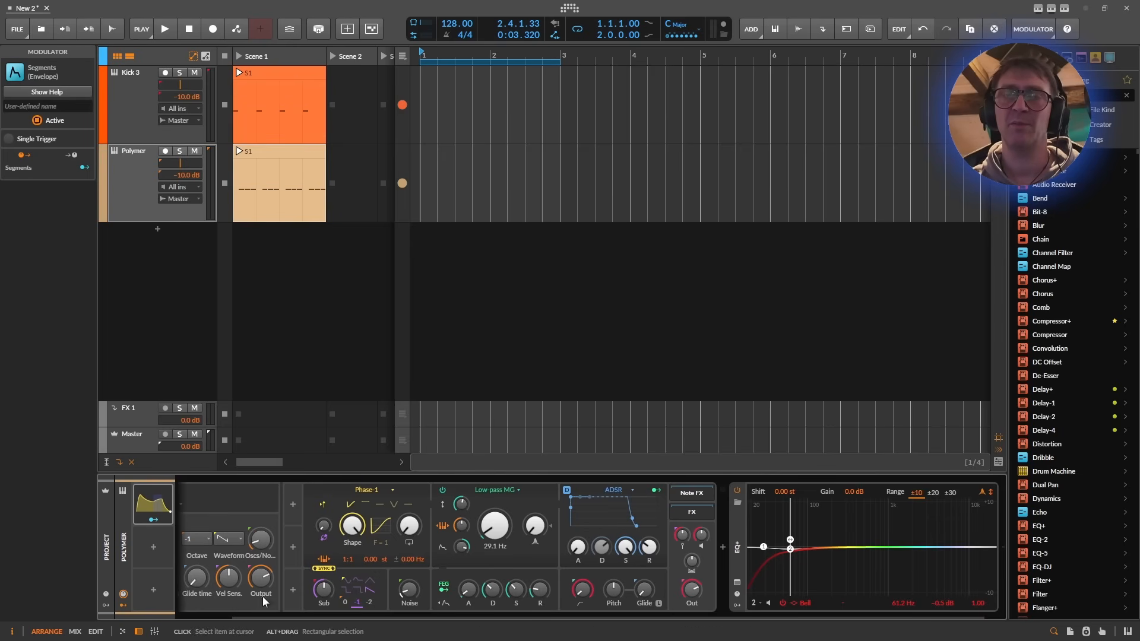
scroll(306, 594, up, 2)
key(space)
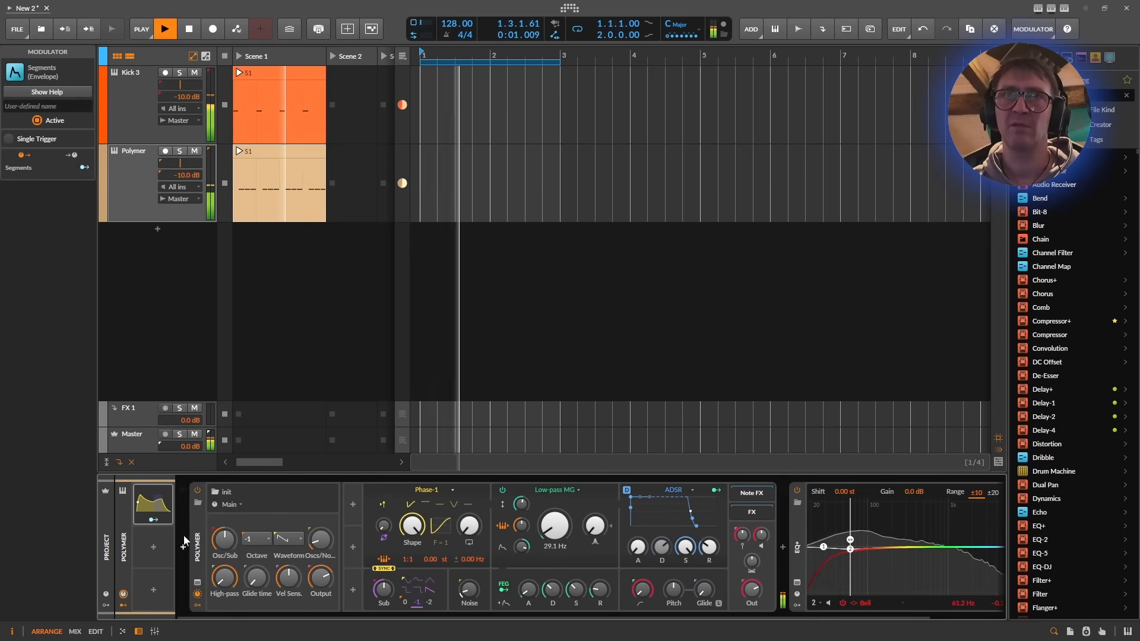
key(space)
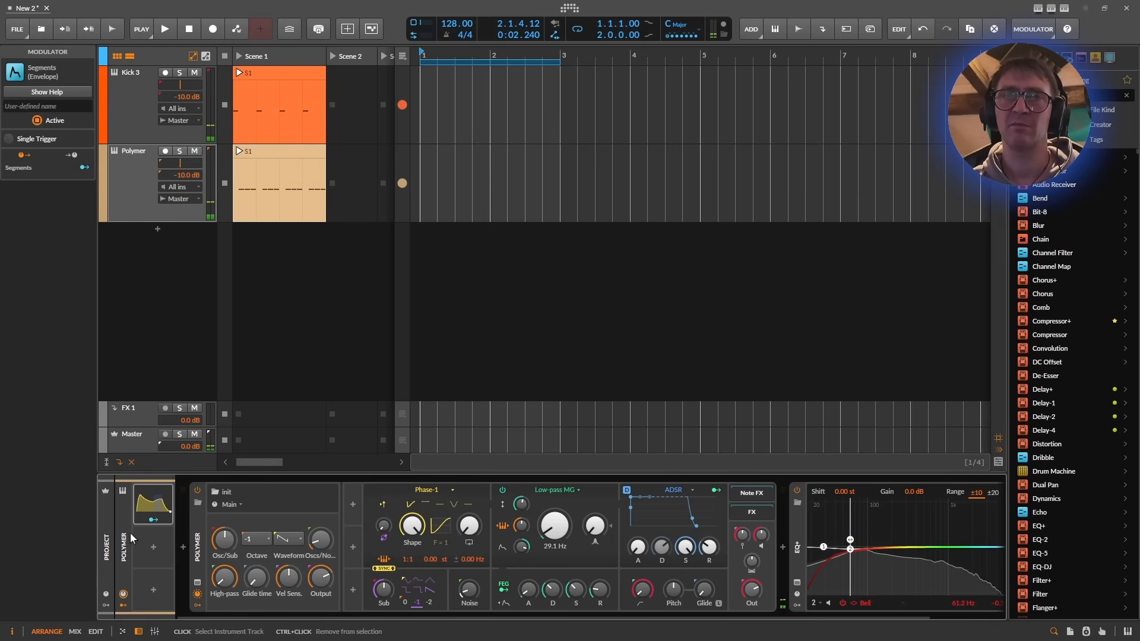
Select the Polymer track and examine its inspector pages, ending on the modulation sources page.
click(124, 552)
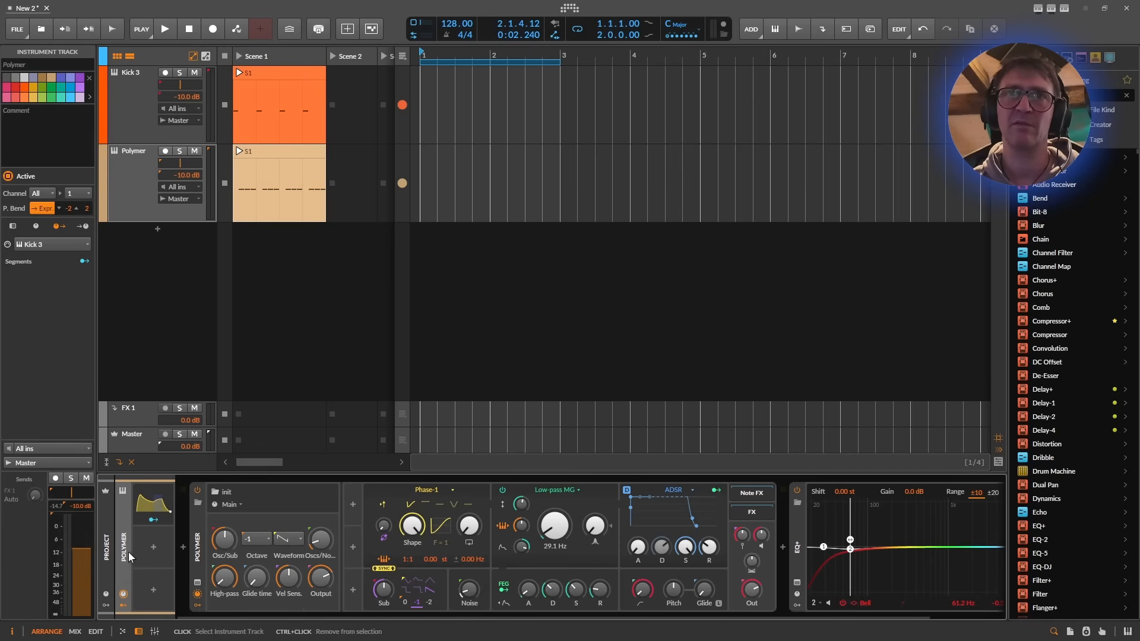
click(12, 226)
click(36, 227)
click(58, 226)
click(36, 227)
click(15, 227)
click(38, 228)
click(57, 228)
click(15, 228)
click(58, 227)
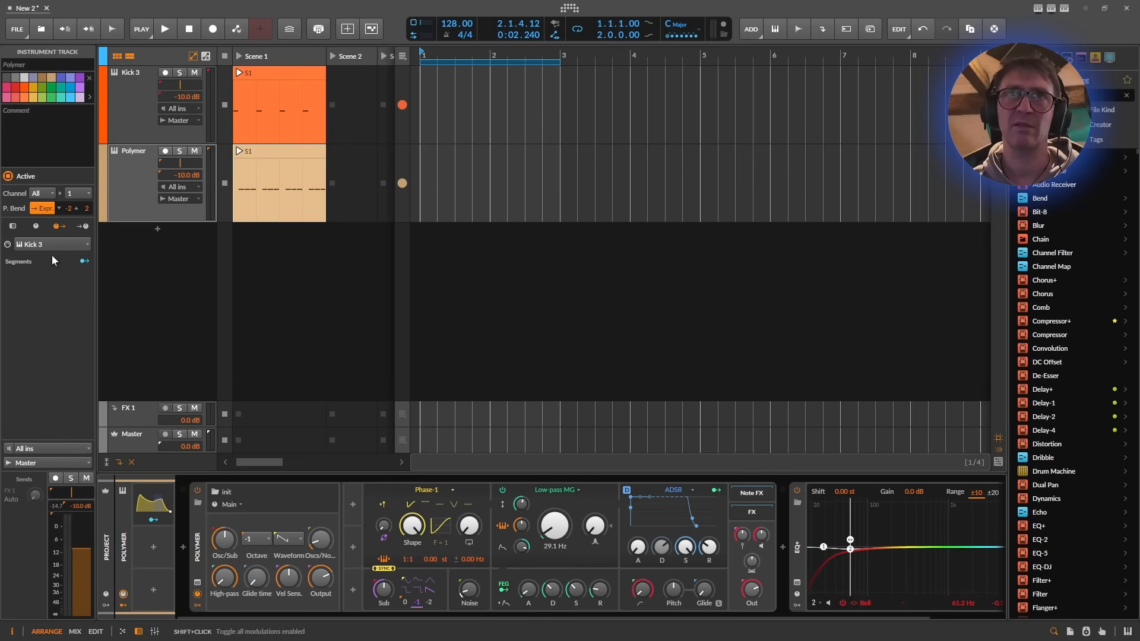
Choose the Kick 3 track as the note source for the Polymer track's modulators.
click(51, 244)
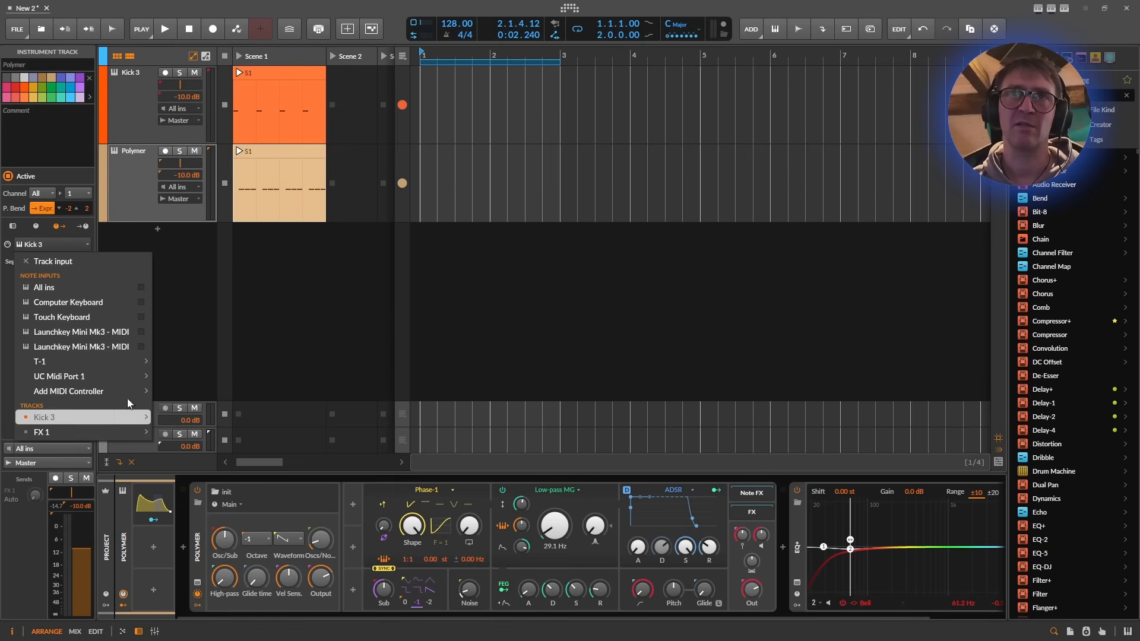
mouse_move(145, 423)
click(181, 418)
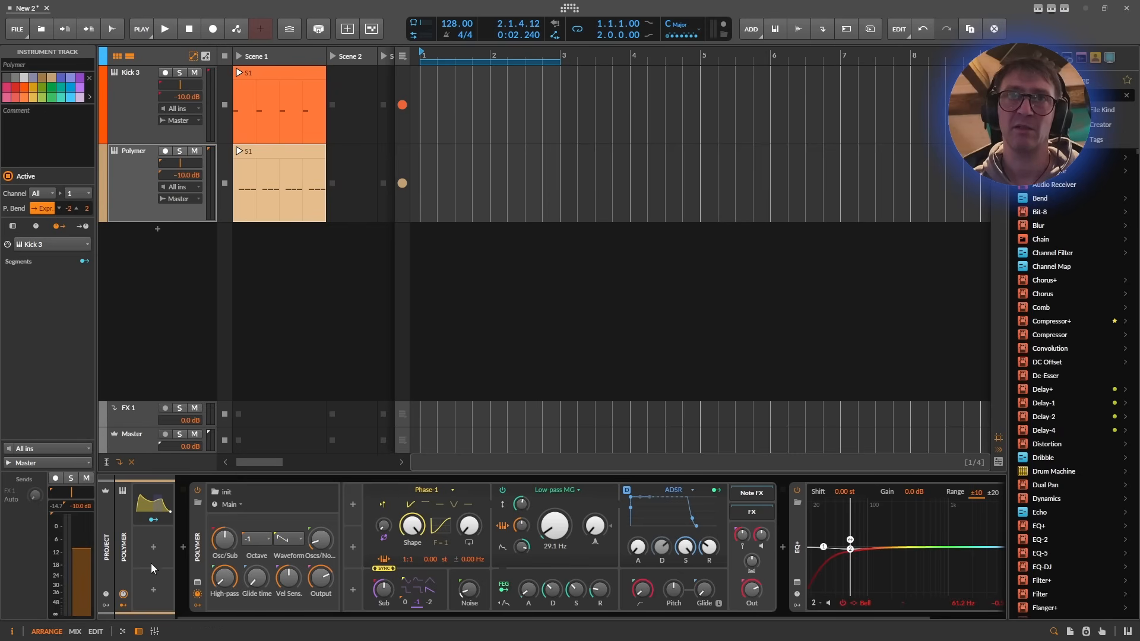
Open the Segments modulator's curve editor and set its timebase to 8th note.
double_click(153, 509)
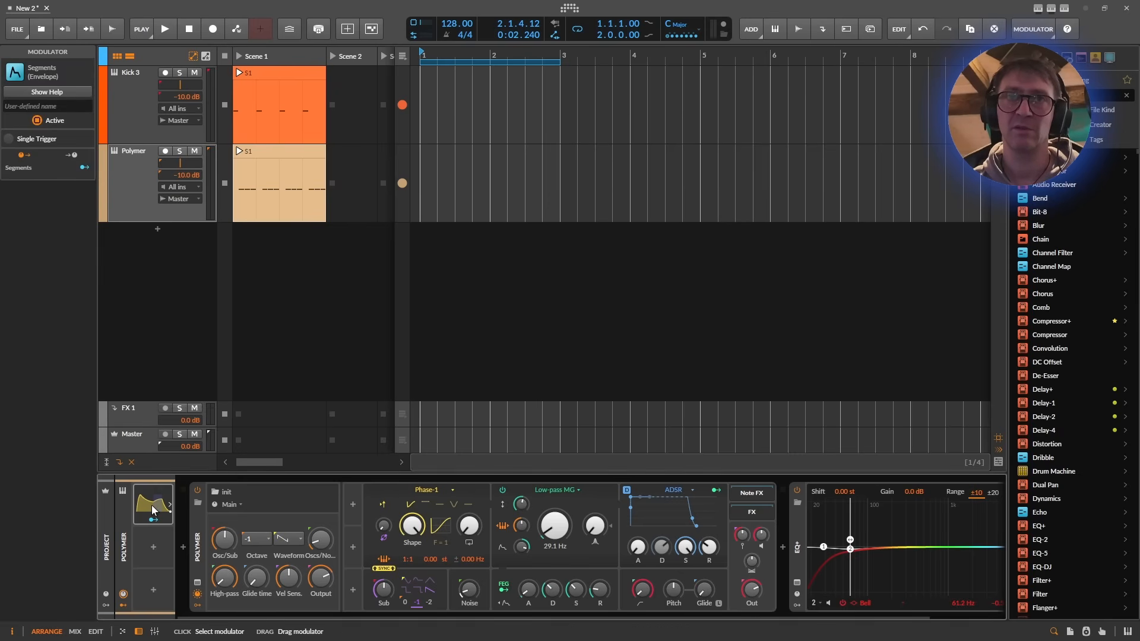
click(196, 515)
click(244, 566)
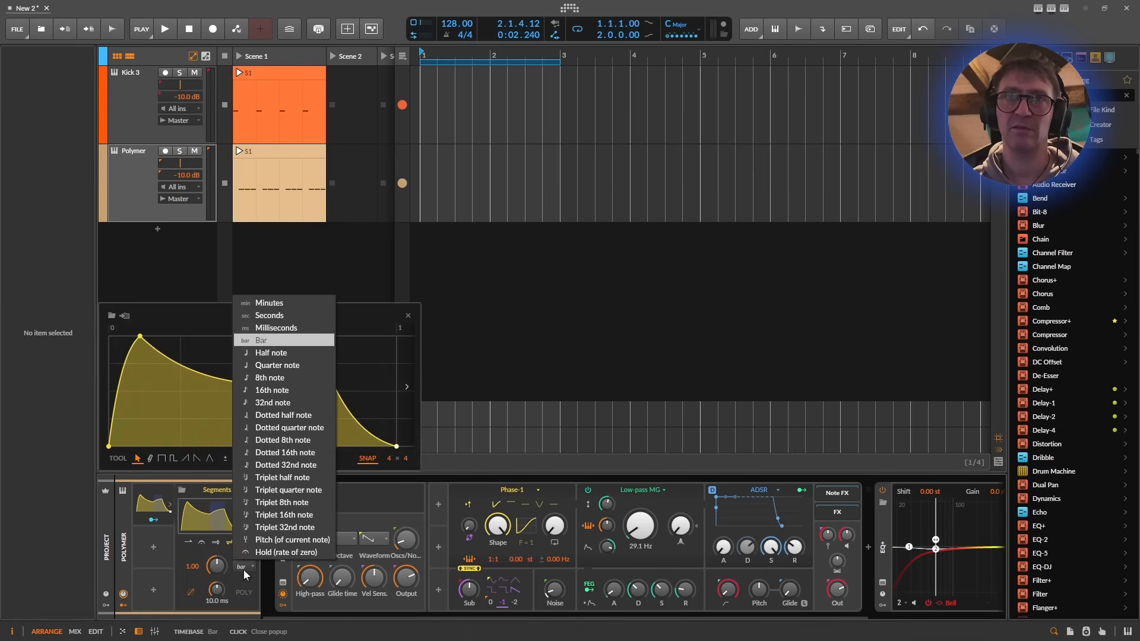
click(262, 378)
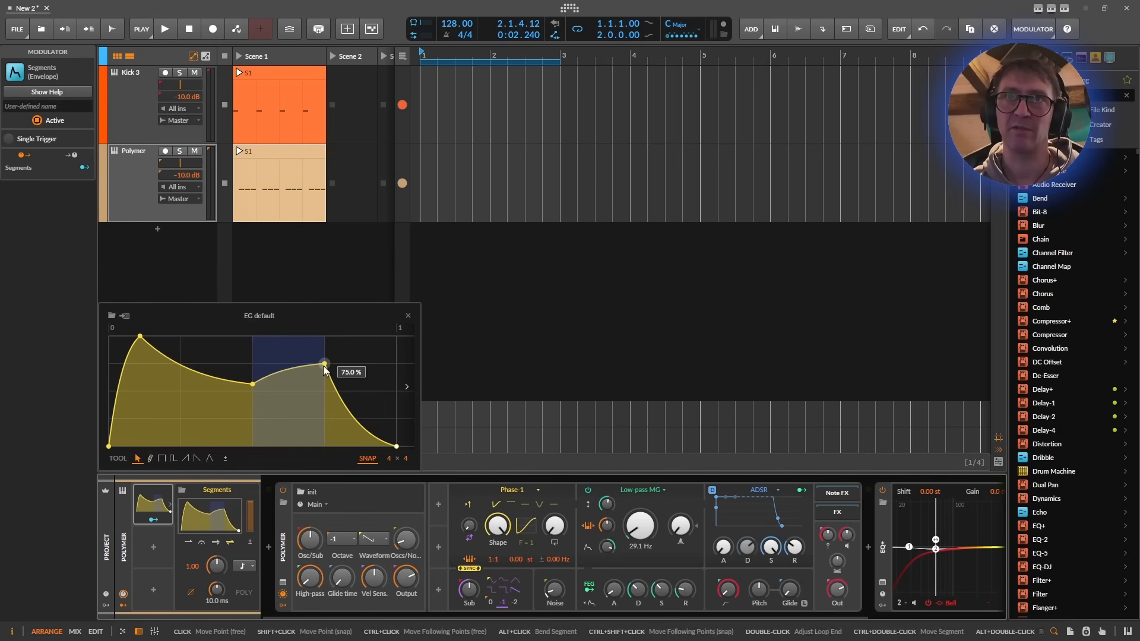
Reshape the Segments envelope into a decay, with the 100 % peak near the start, a middle point at 25 % and the third point at zero.
drag(324, 363, 307, 445)
drag(253, 384, 219, 418)
drag(148, 338, 126, 337)
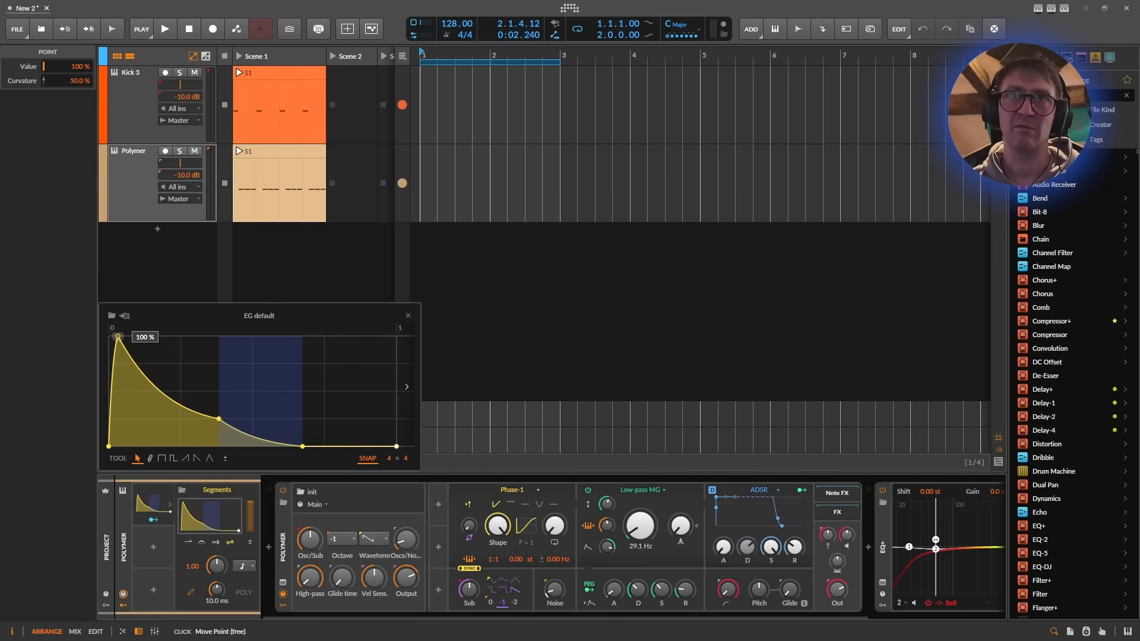
click(219, 419)
Audition the loop, map Segments to Polymer's output level by about -1.26, and restart playback.
key(space)
key(space)
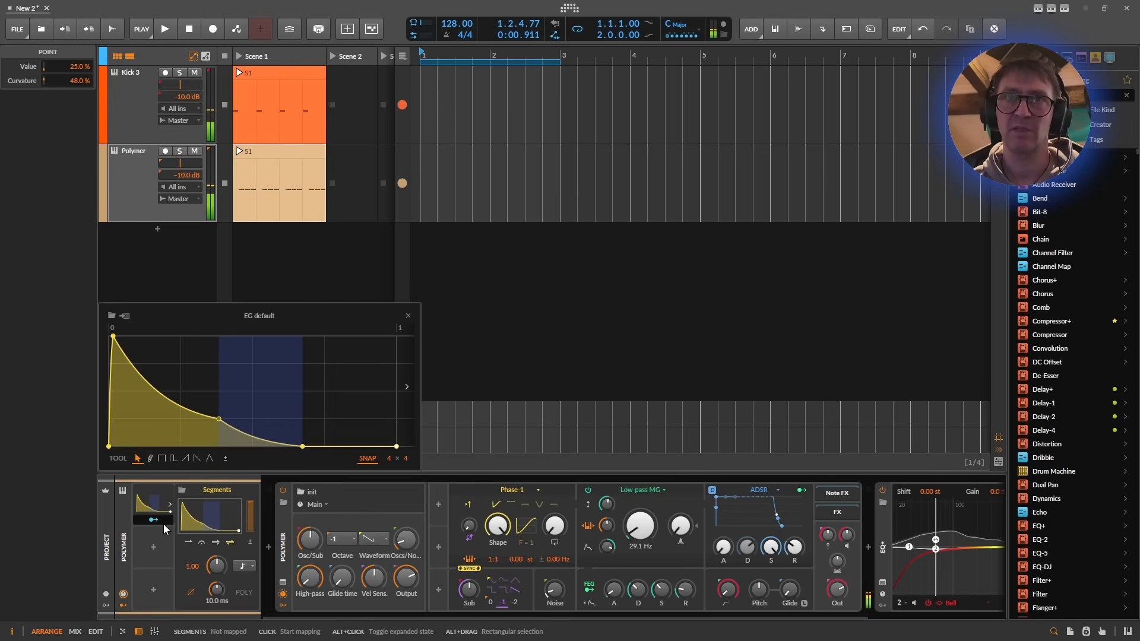
drag(842, 594, 842, 596)
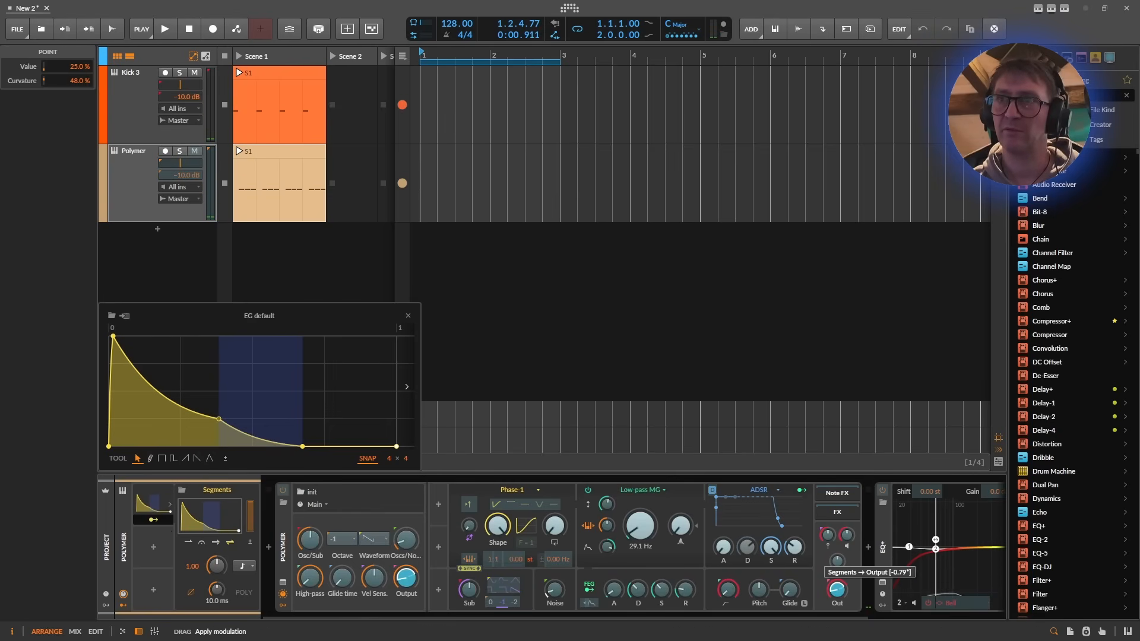
key(space)
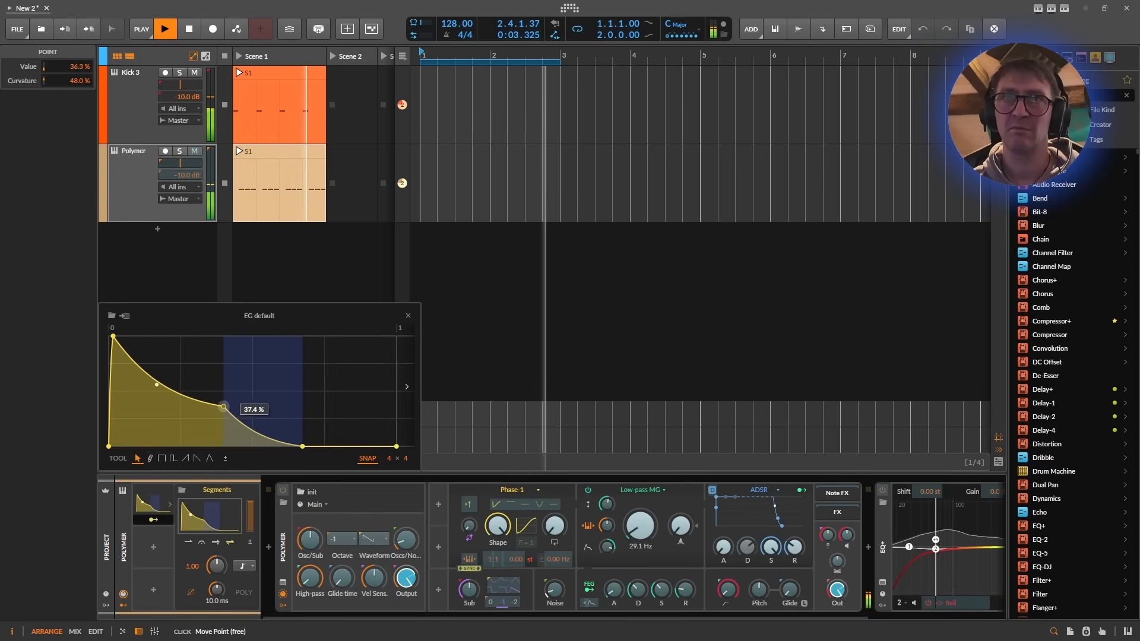
Reshape the Segments decay during playback so its intermediate points sit at 50 % and 25 %, and stop playback.
drag(219, 420, 229, 391)
drag(302, 446, 324, 408)
double_click(324, 409)
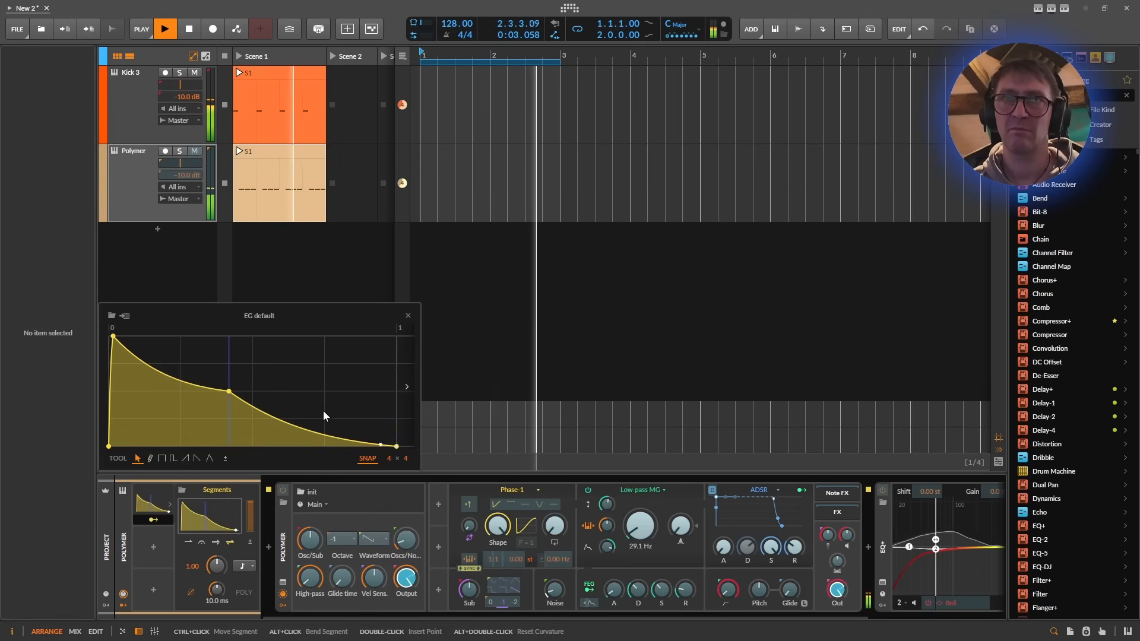
double_click(288, 424)
double_click(181, 381)
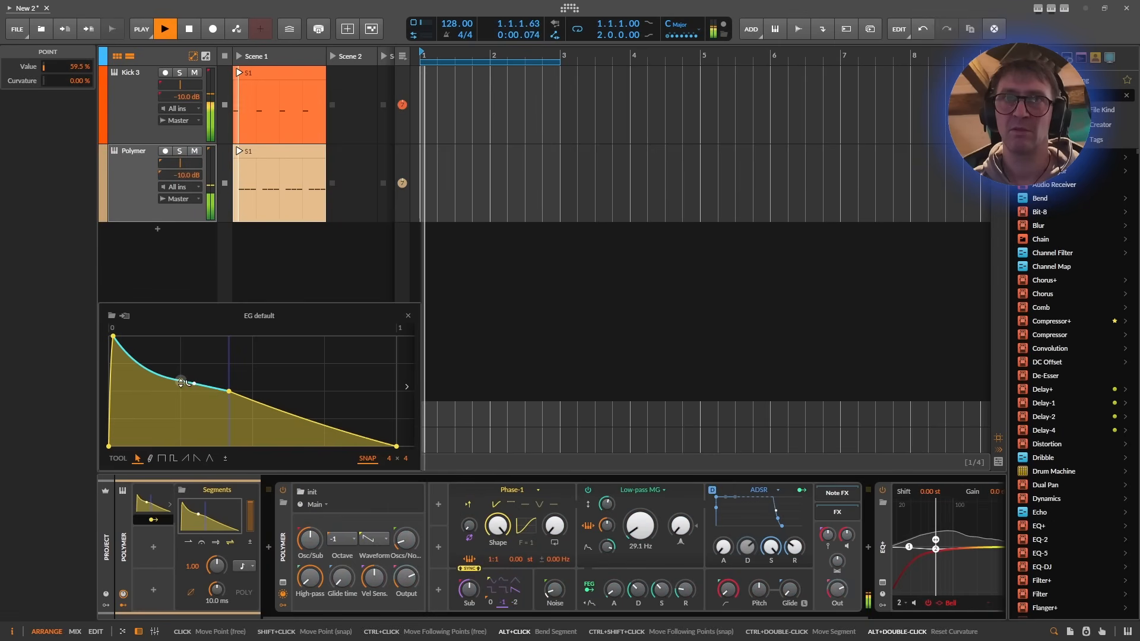
drag(180, 381, 253, 419)
key(space)
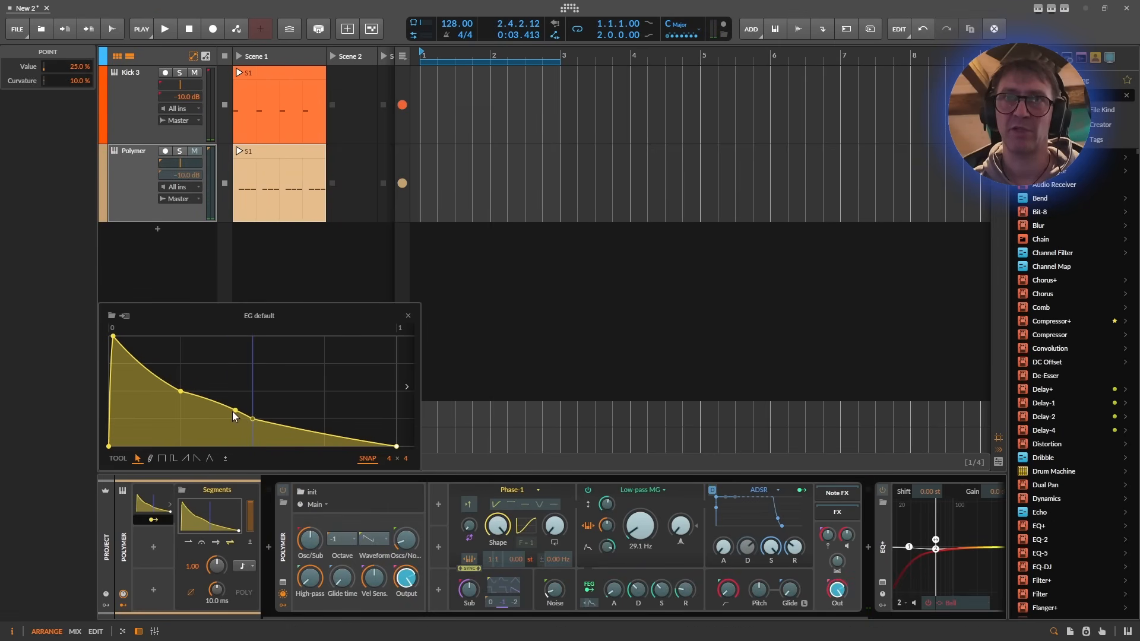
Remove the 25 % point from the Segments decay and audition the simplified curve.
double_click(252, 418)
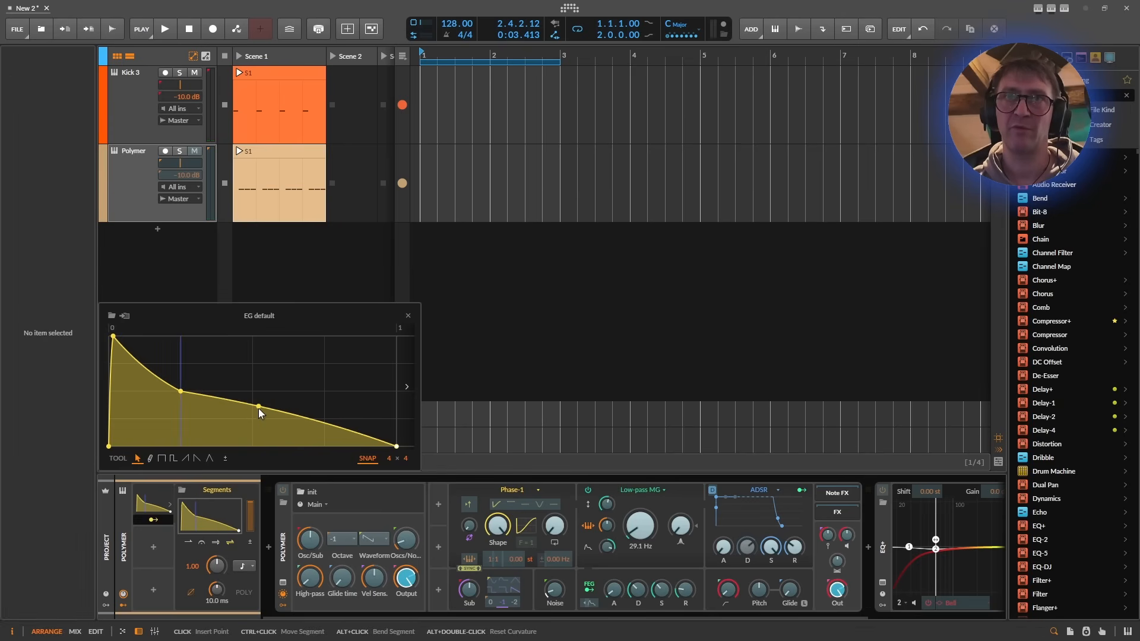
click(182, 391)
key(space)
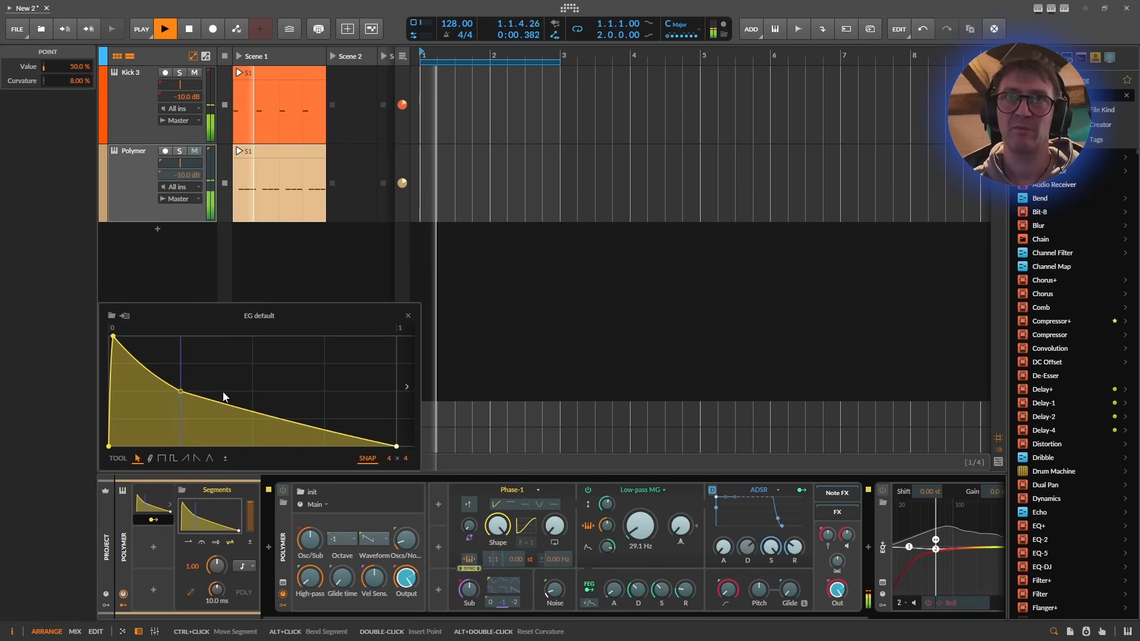
key(space)
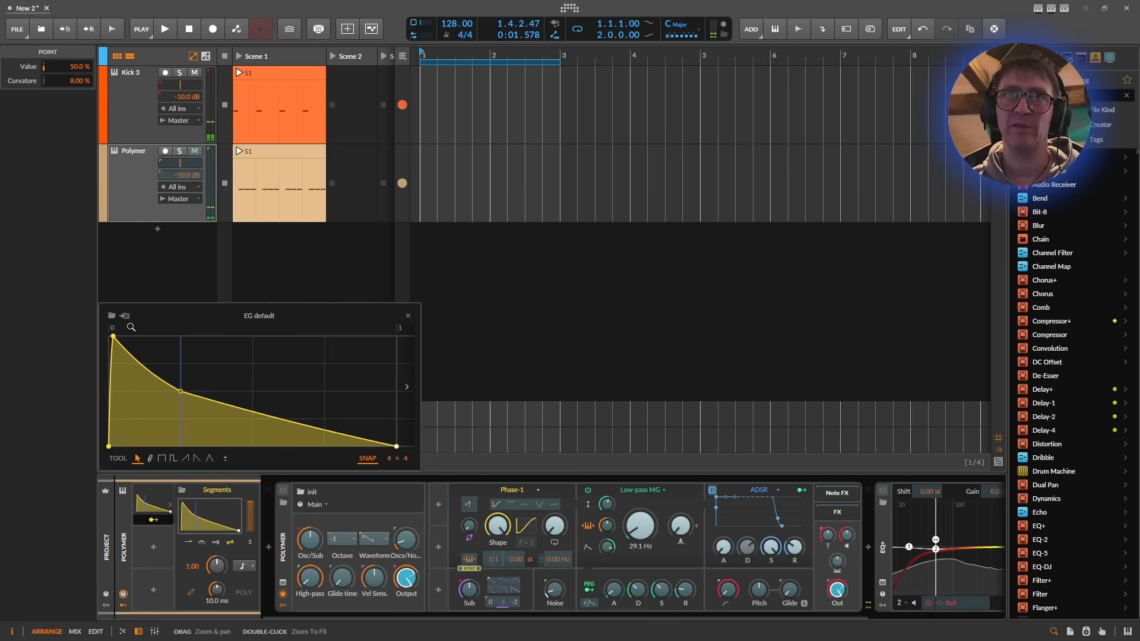
Try moving the Segments envelope's 100 % peak to the very start and audition the zero attack.
drag(113, 336, 109, 336)
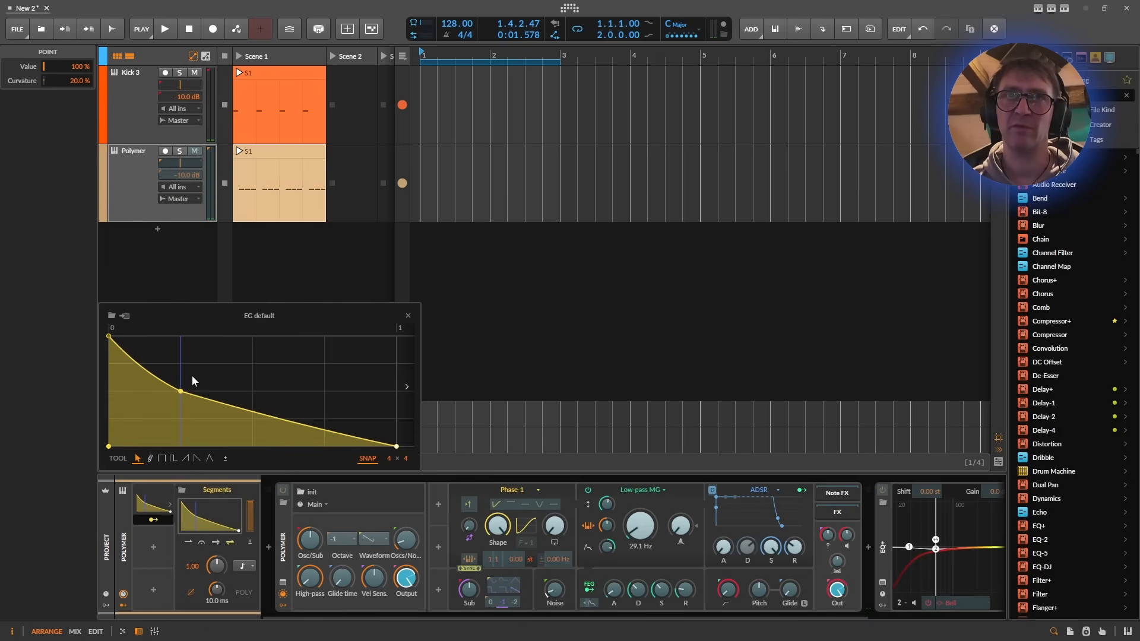
key(space)
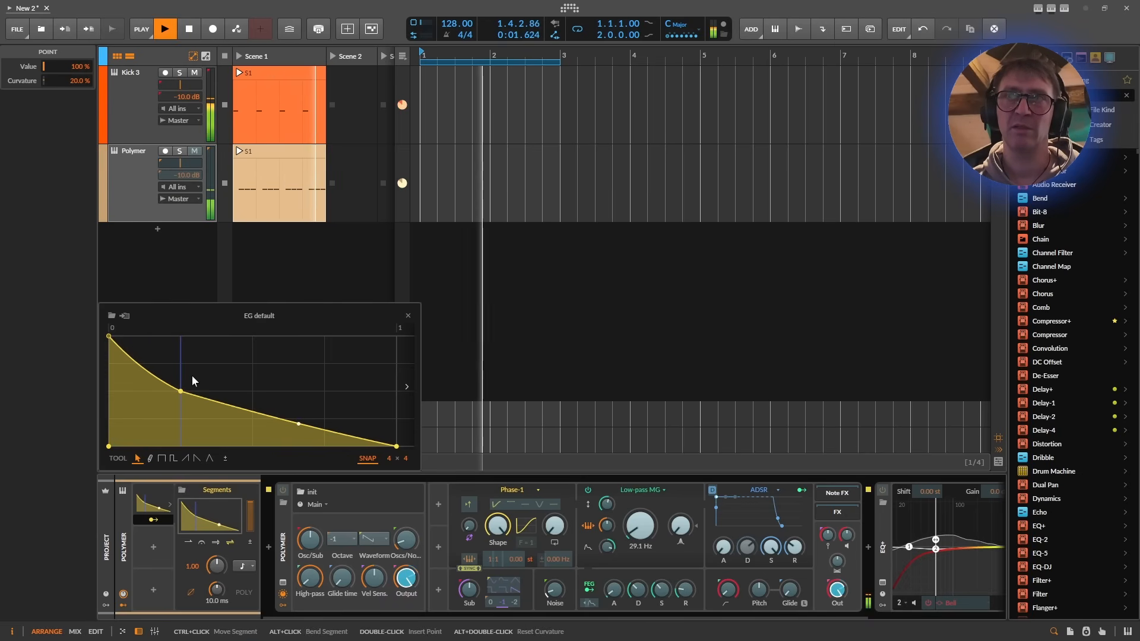
key(space)
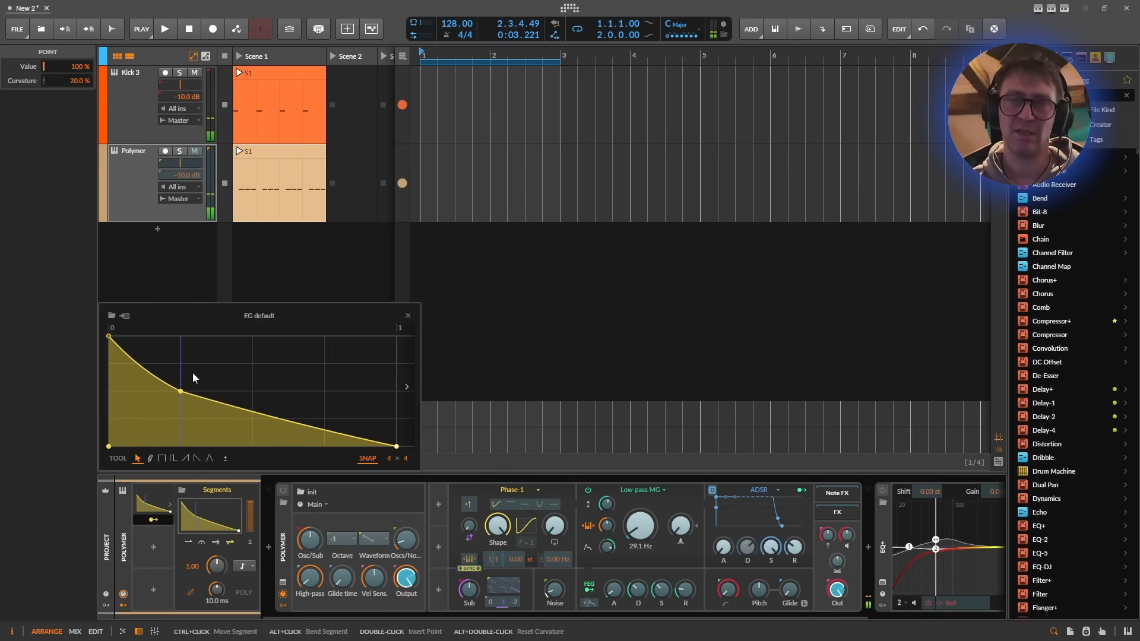
Shift the Segments envelope's 100 % peak slightly after the start for a short attack and audition it.
drag(109, 336, 109, 336)
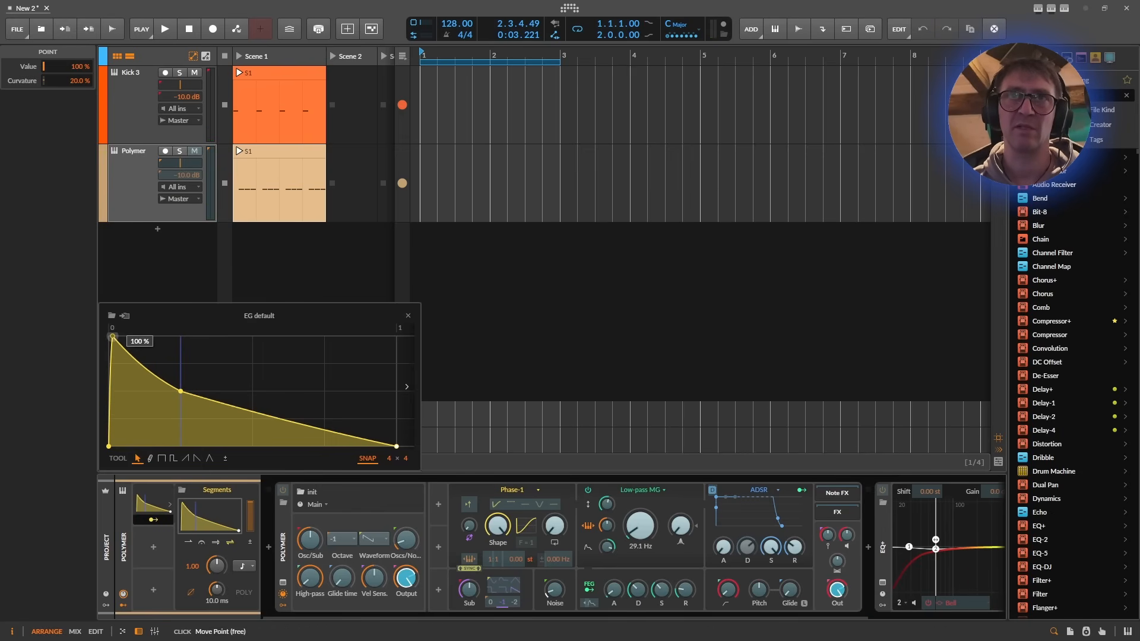
key(space)
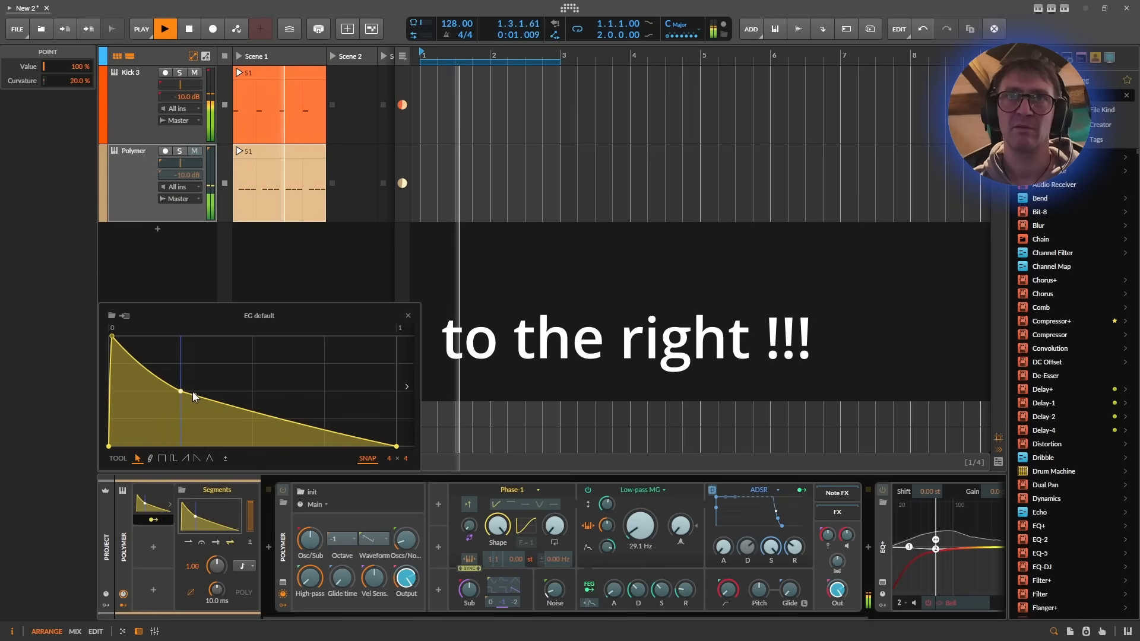
key(space)
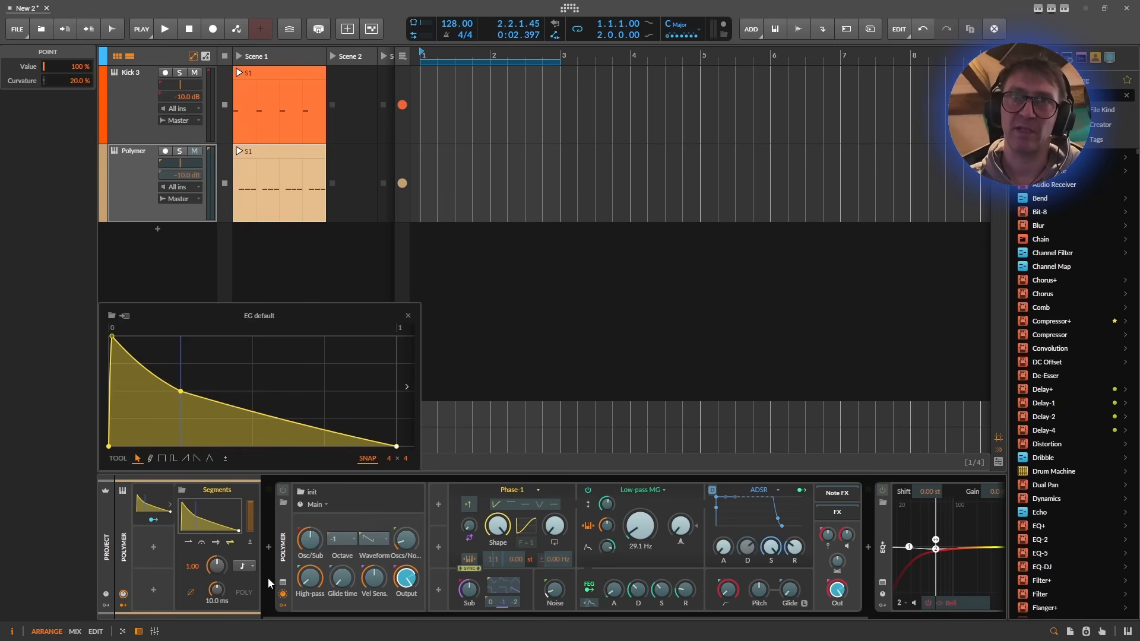
Review the Segments timebase options and close the curve editor.
click(243, 566)
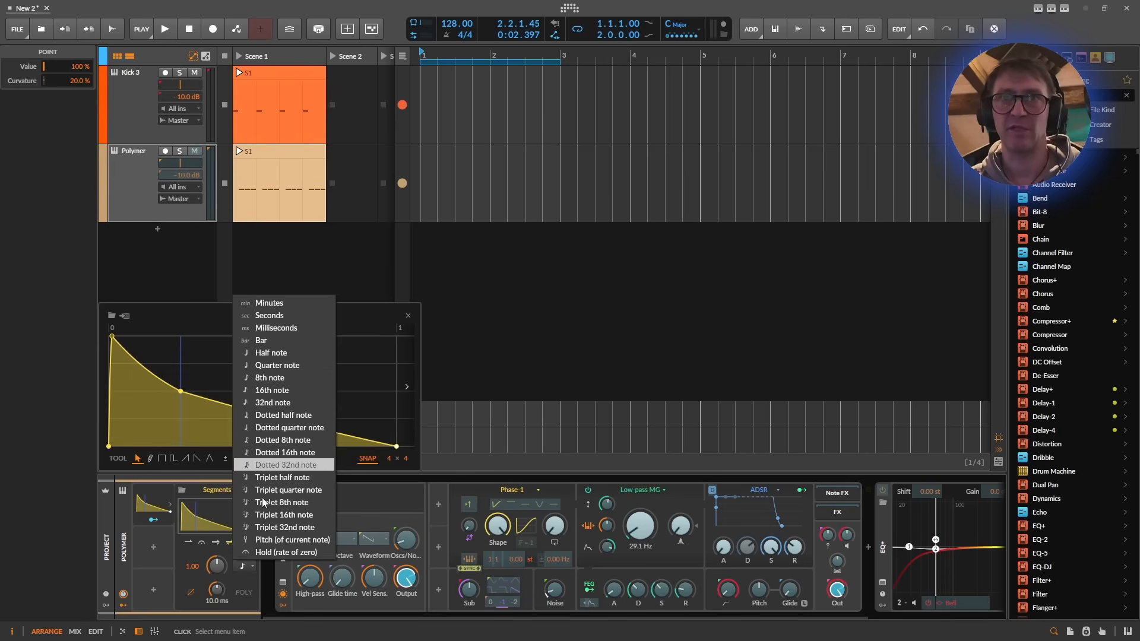
click(193, 550)
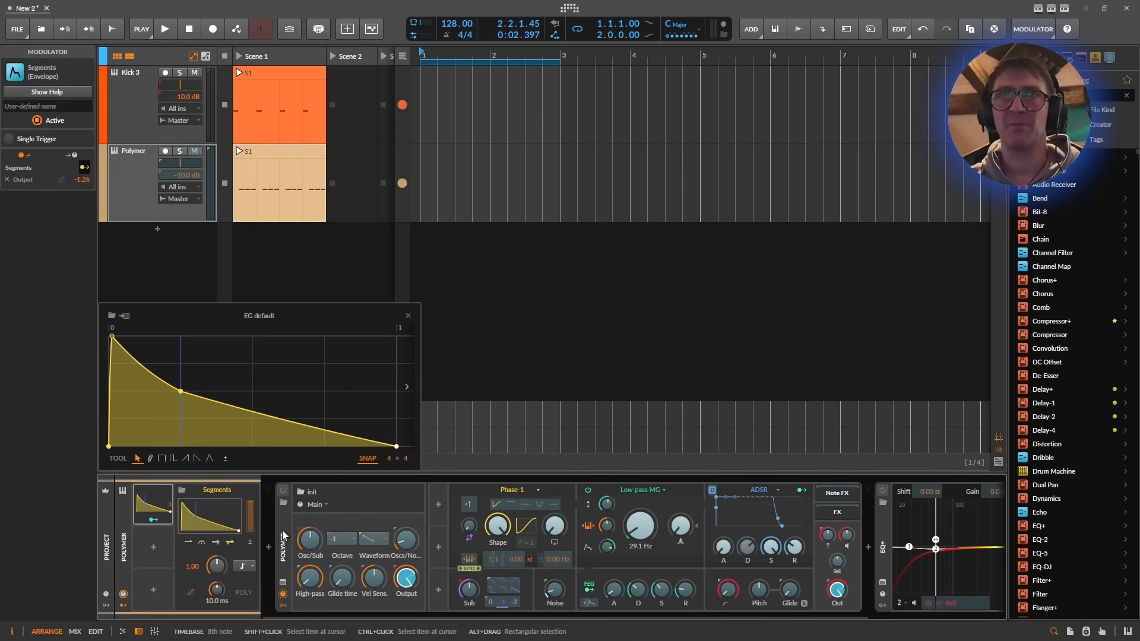
click(408, 315)
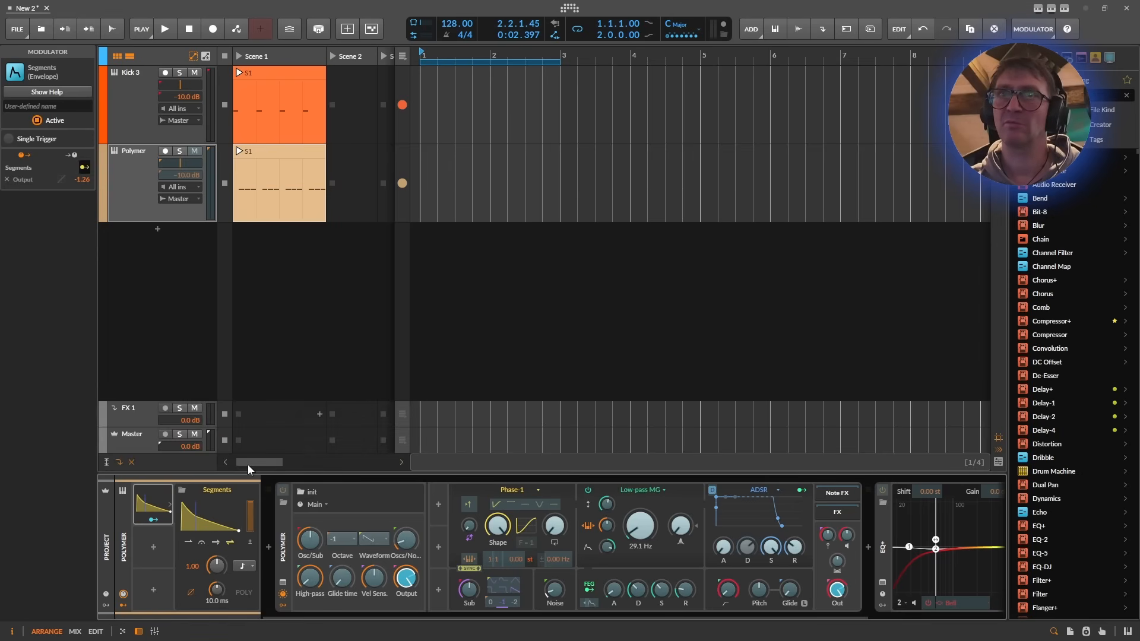